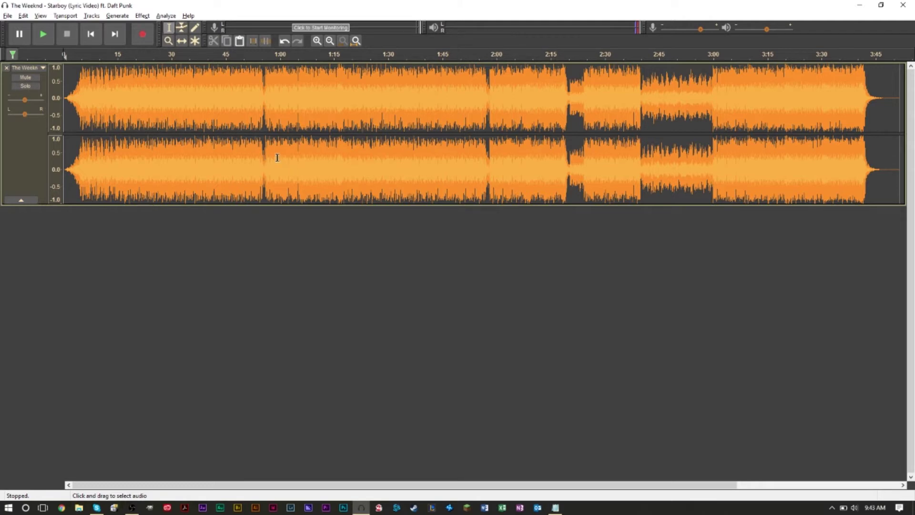
Play the song briefly from about the 1:00 mark, then select the whole Starboy track.
left_click(277, 157)
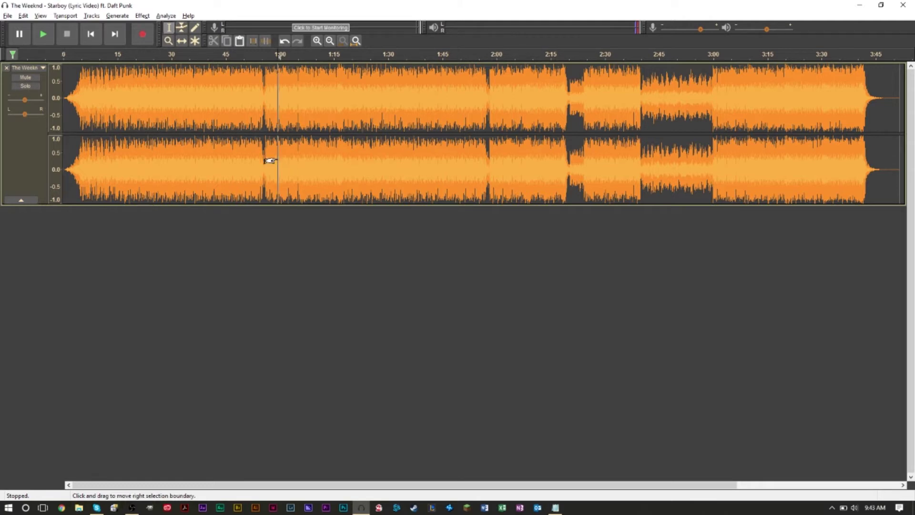
key("space")
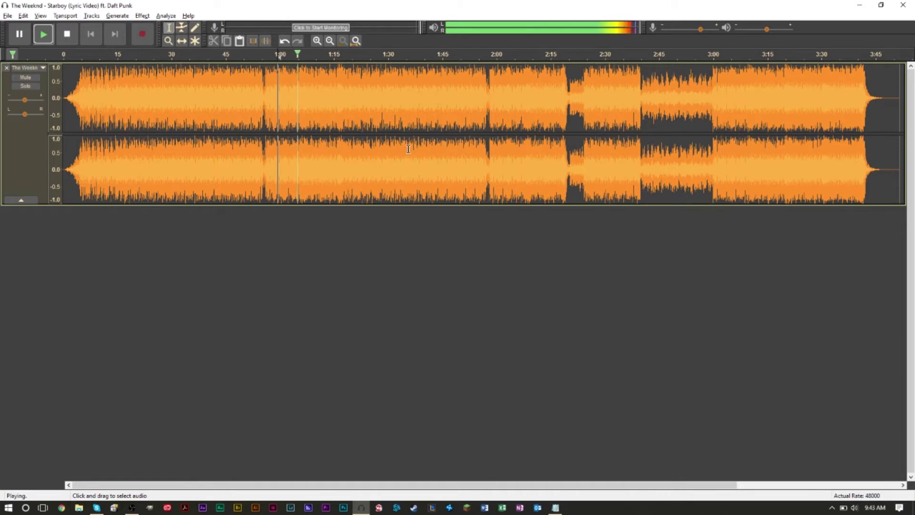
key("space")
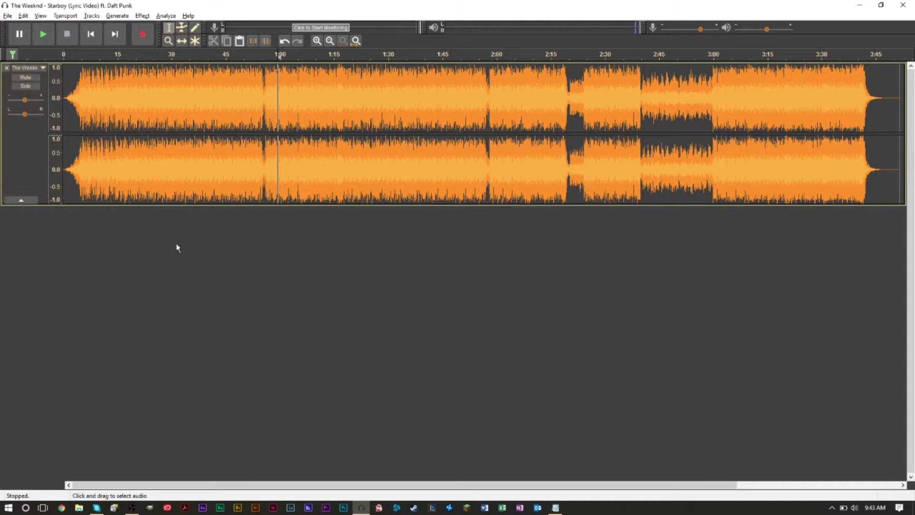
left_click(21, 152)
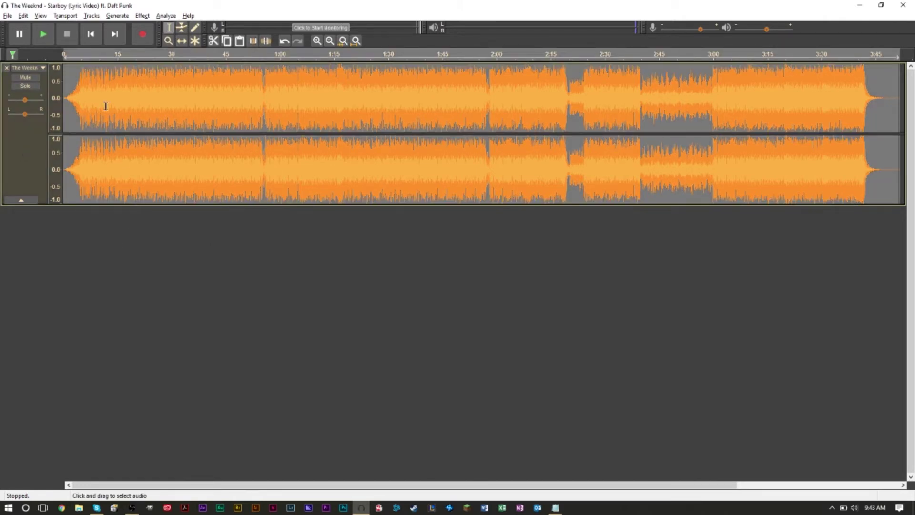
Add a new stereo track and paste a first copy of the song into it.
left_click(91, 16)
mouse_move(100, 27)
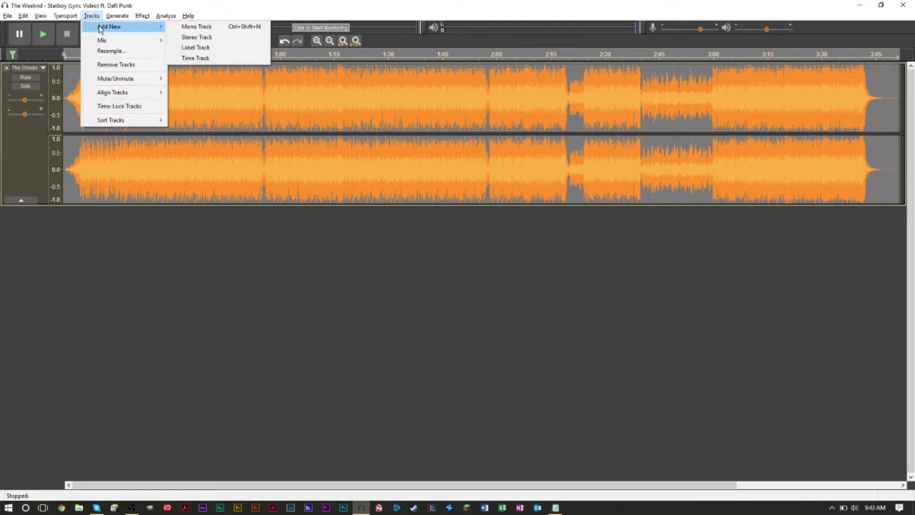
left_click(197, 36)
key("ctrl+v")
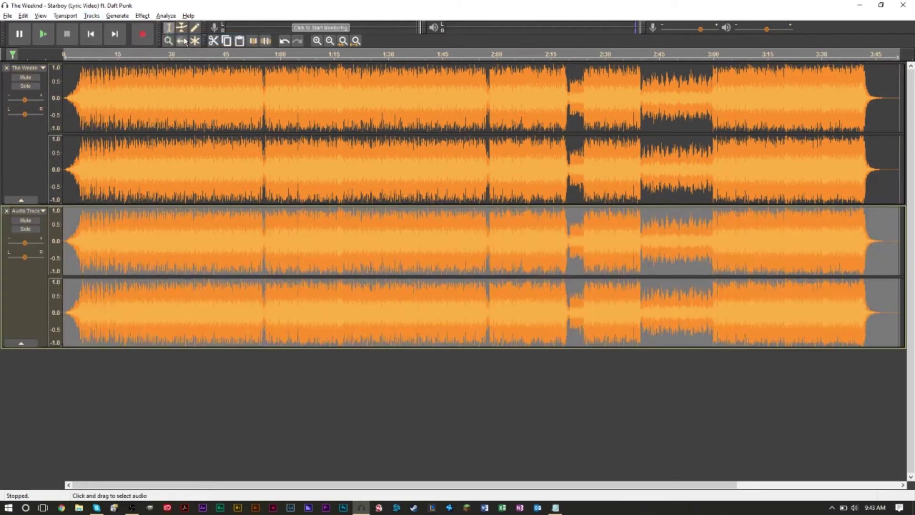
left_click(32, 165)
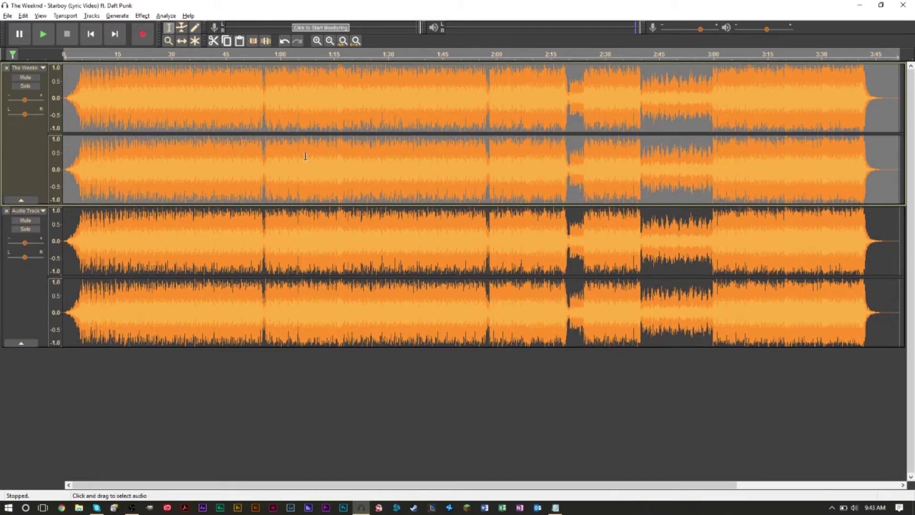
left_click(22, 294)
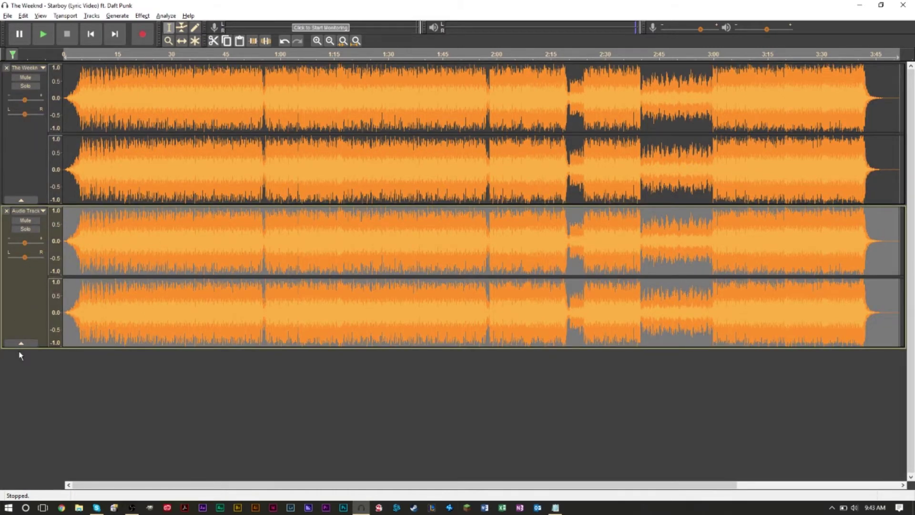
Add another stereo track holding a second pasted copy, then reselect the top track.
left_click(91, 15)
mouse_move(100, 26)
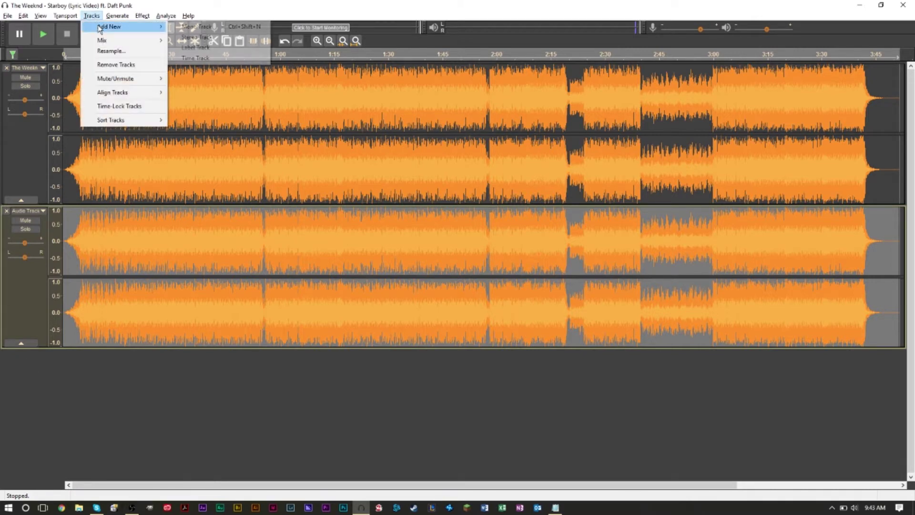
left_click(197, 37)
key("ctrl+v")
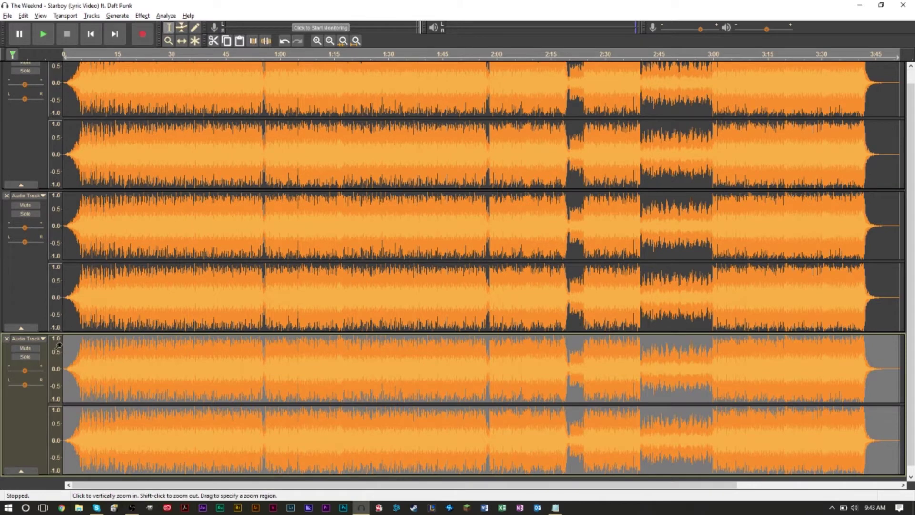
scroll(60, 344, "up", 1)
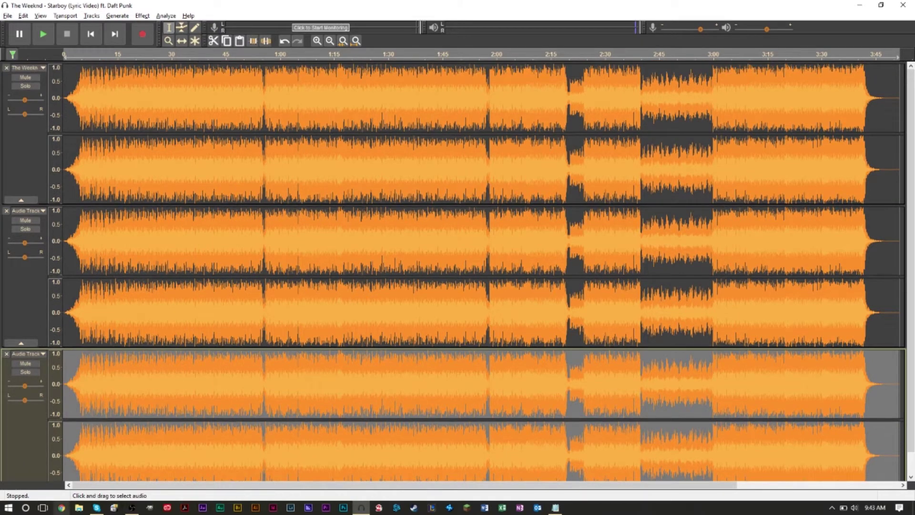
left_click(27, 181)
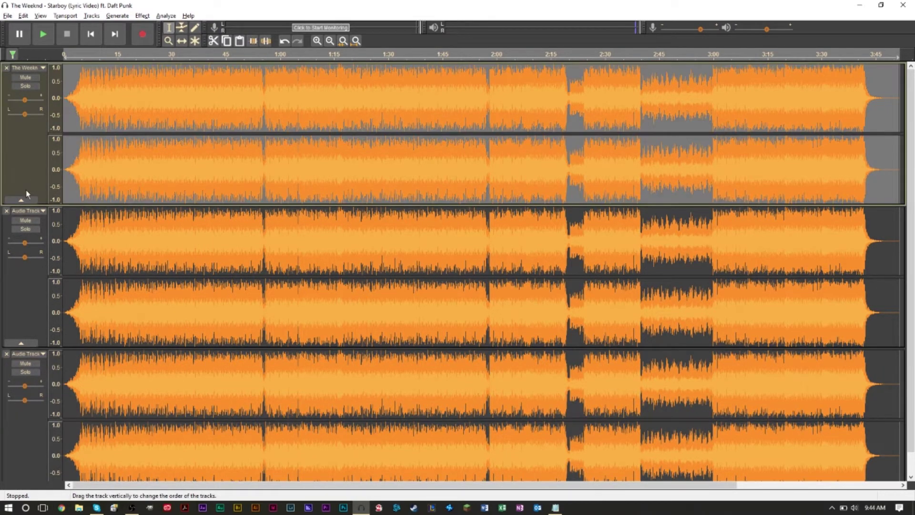
left_click(17, 294)
left_click(16, 184)
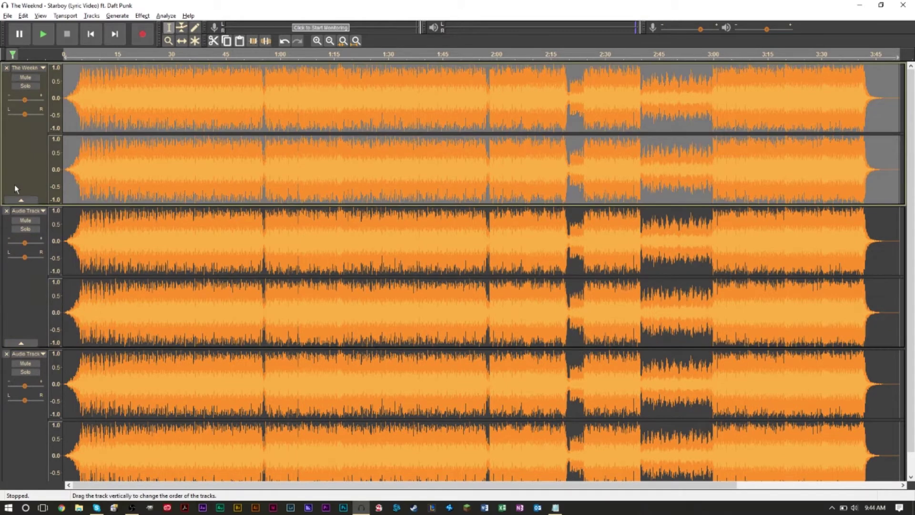
Mix the top Starboy track down from stereo to mono.
left_click(93, 16)
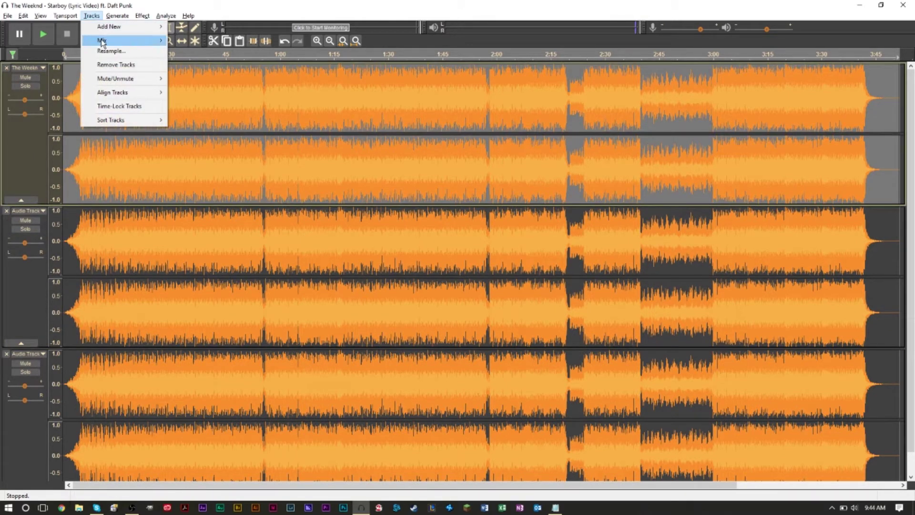
mouse_move(102, 42)
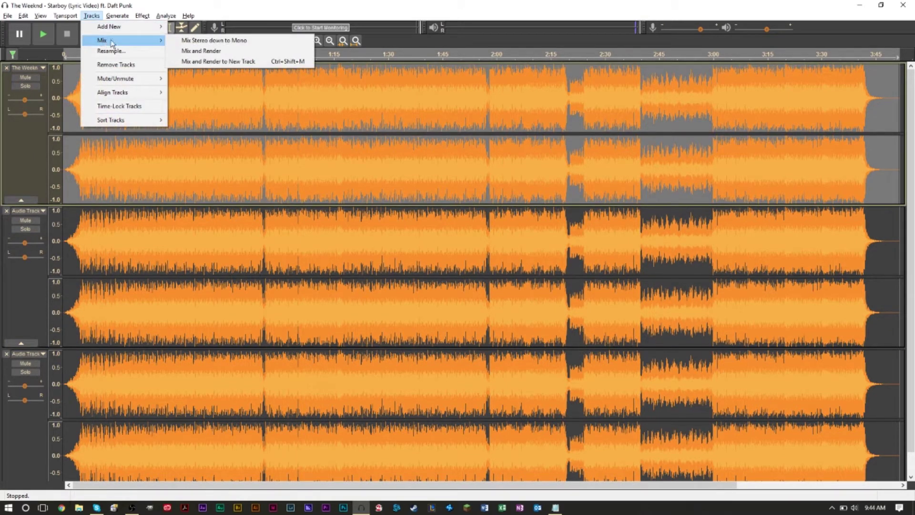
left_click(192, 46)
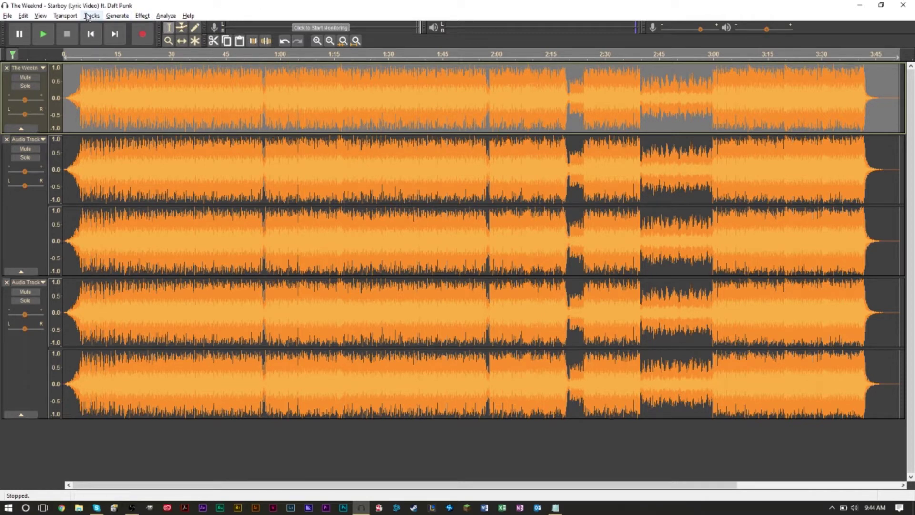
left_click(90, 17)
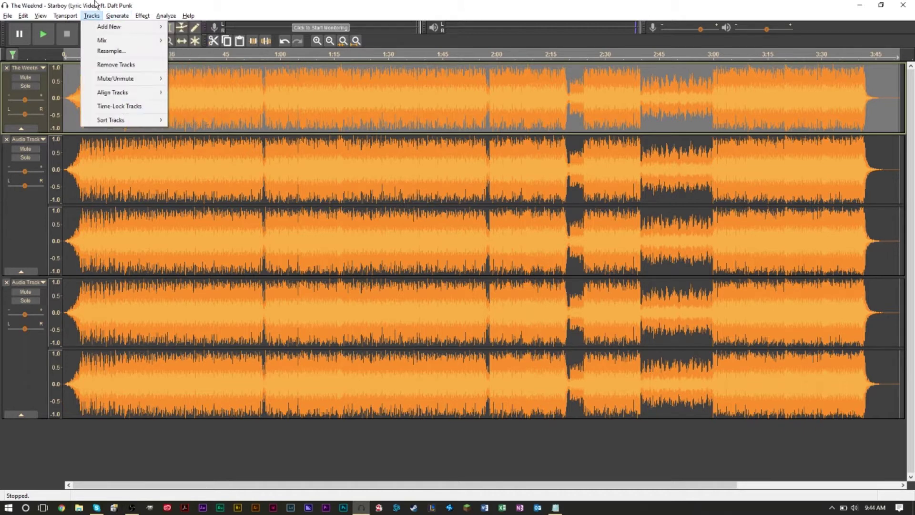
left_click(91, 15)
Mix the second track down from stereo to mono.
left_click(22, 215)
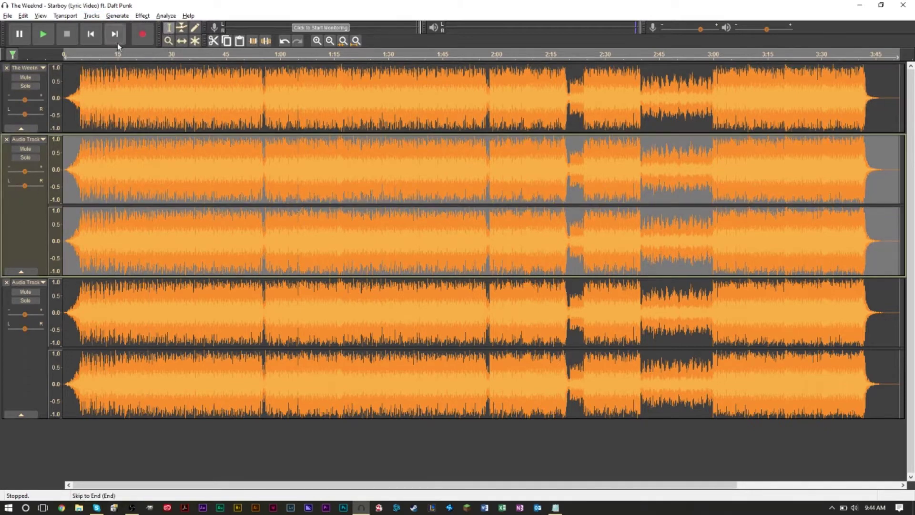
left_click(91, 16)
mouse_move(93, 40)
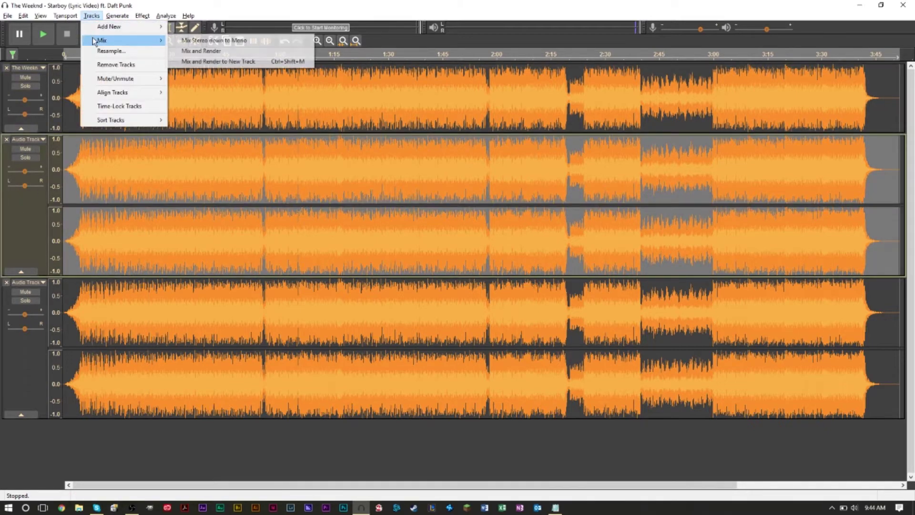
left_click(215, 40)
Mix the third track down to mono and clear the track selection.
left_click(39, 317)
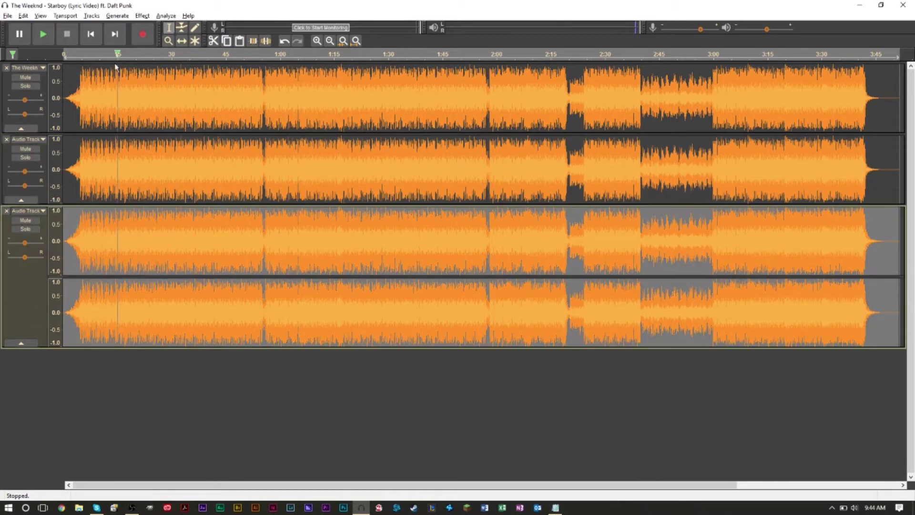
left_click(92, 17)
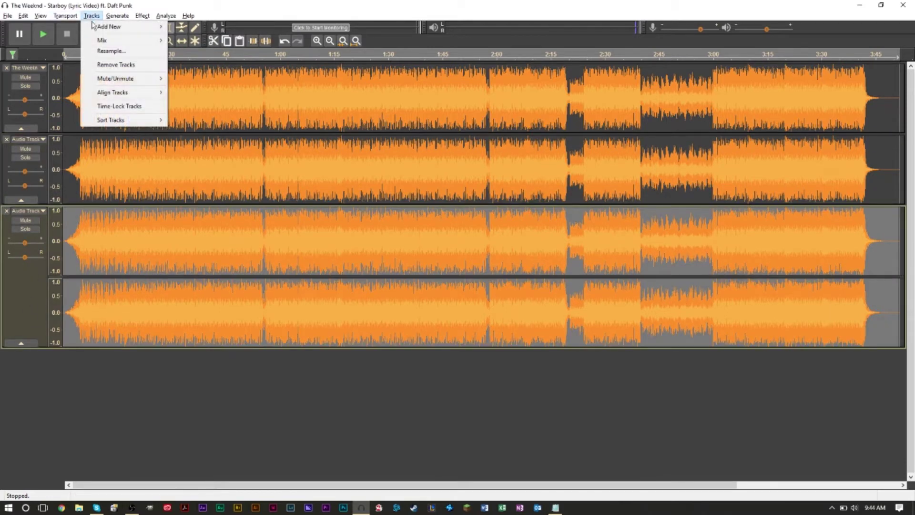
mouse_move(100, 41)
left_click(184, 40)
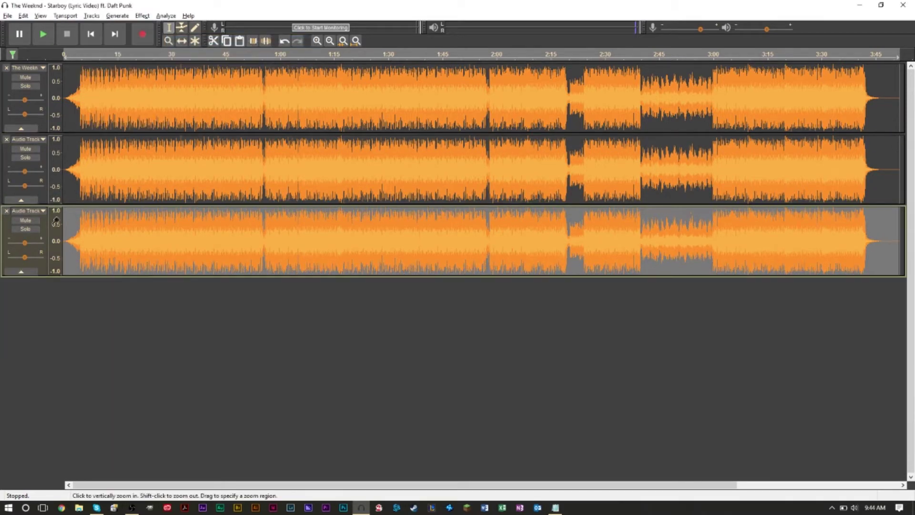
left_click(66, 318)
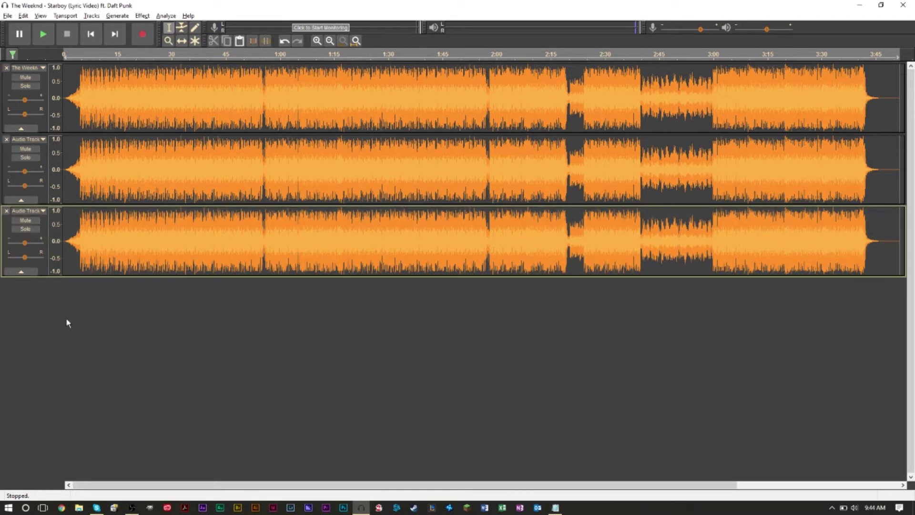
Apply a 100 Hz High Pass Filter with 48 dB per octave rolloff to the third track.
left_click(7, 234)
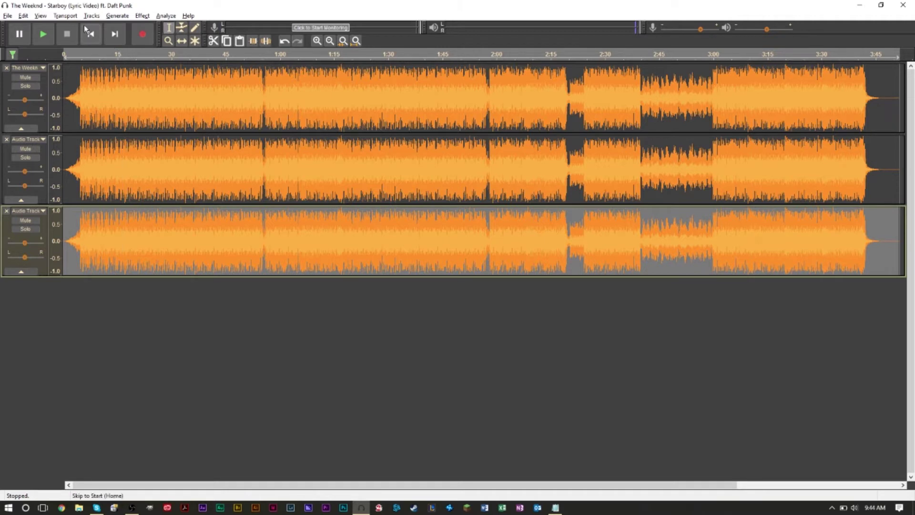
left_click(139, 18)
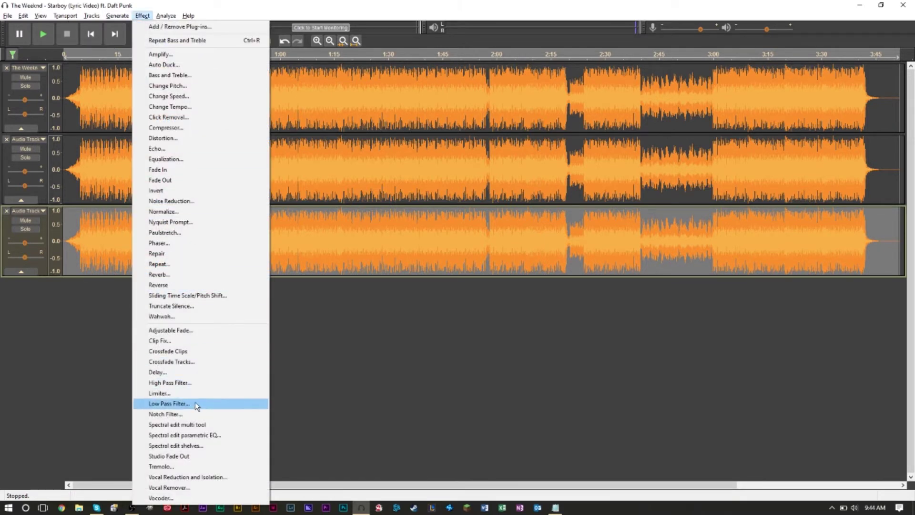
left_click(205, 382)
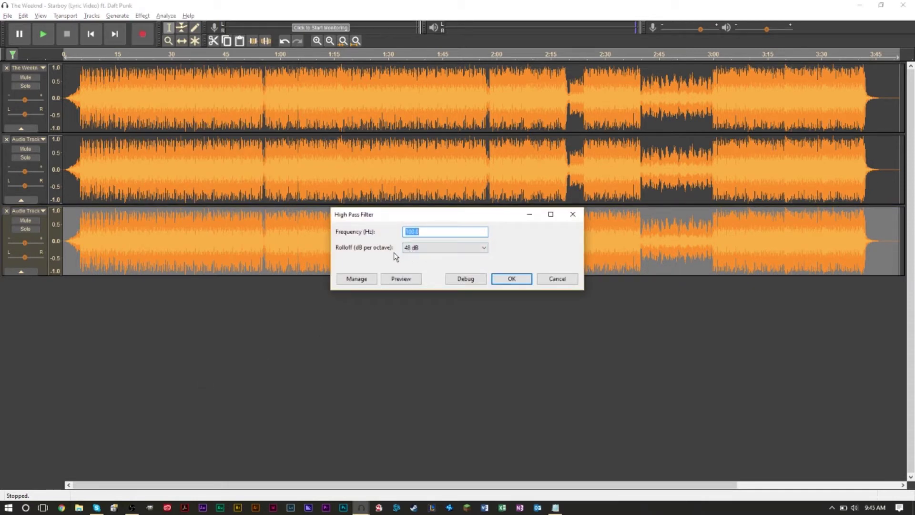
left_click(431, 254)
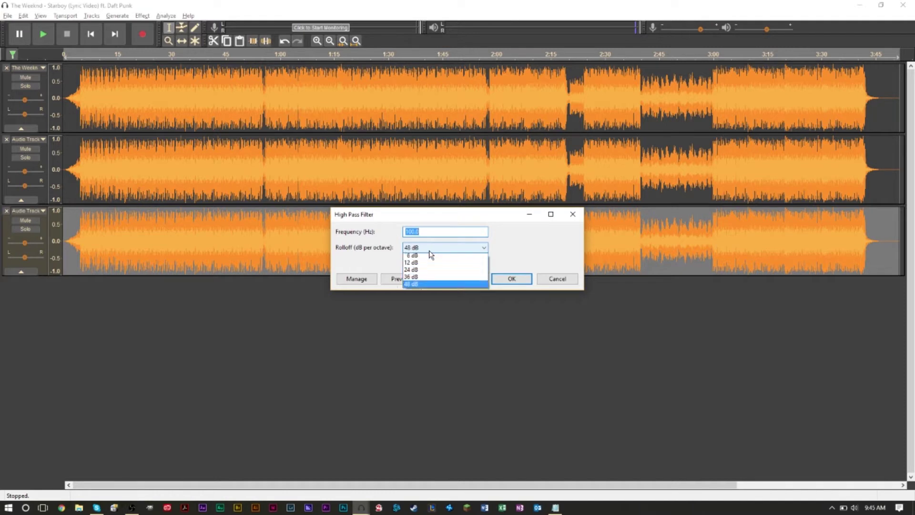
left_click(418, 286)
double_click(416, 231)
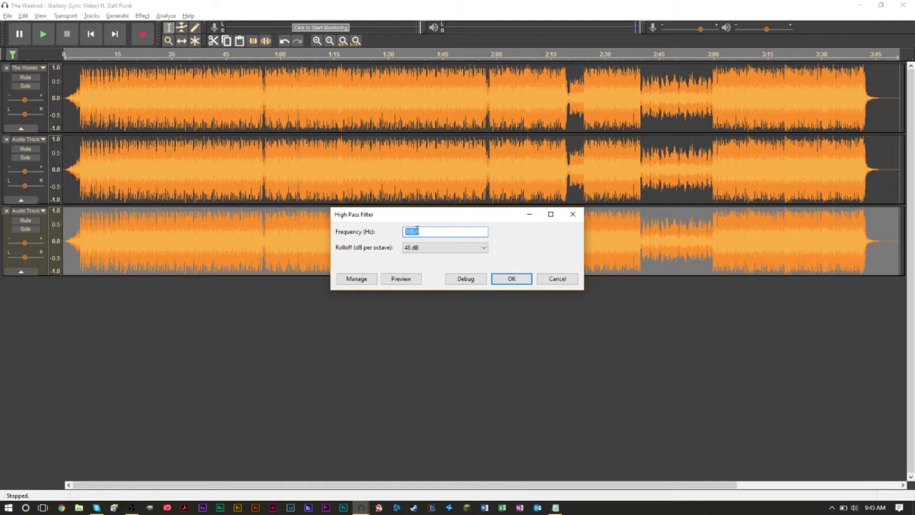
type("100")
key("Return")
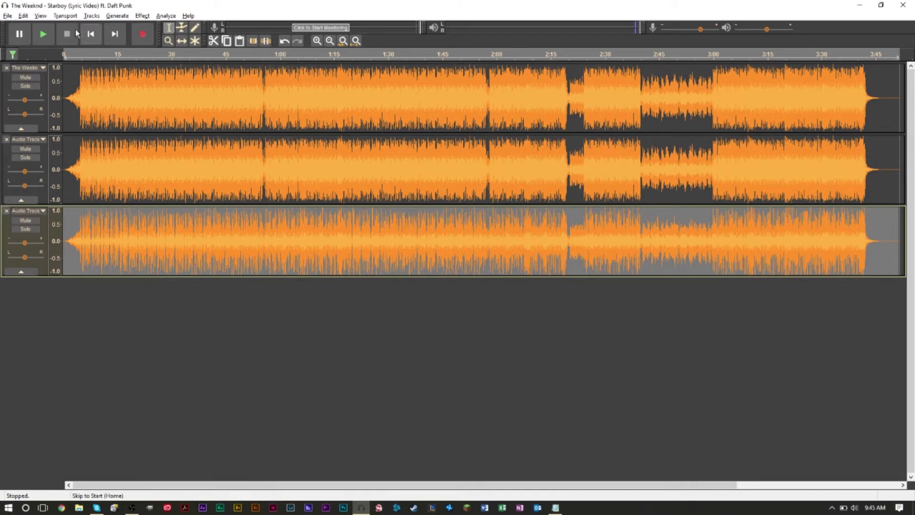
Amplify the third track by -5 dB.
left_click(137, 18)
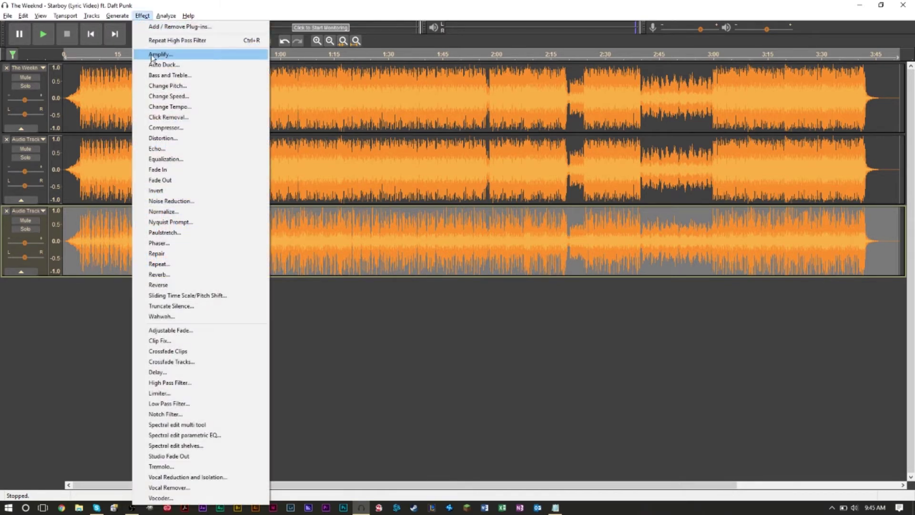
left_click(155, 54)
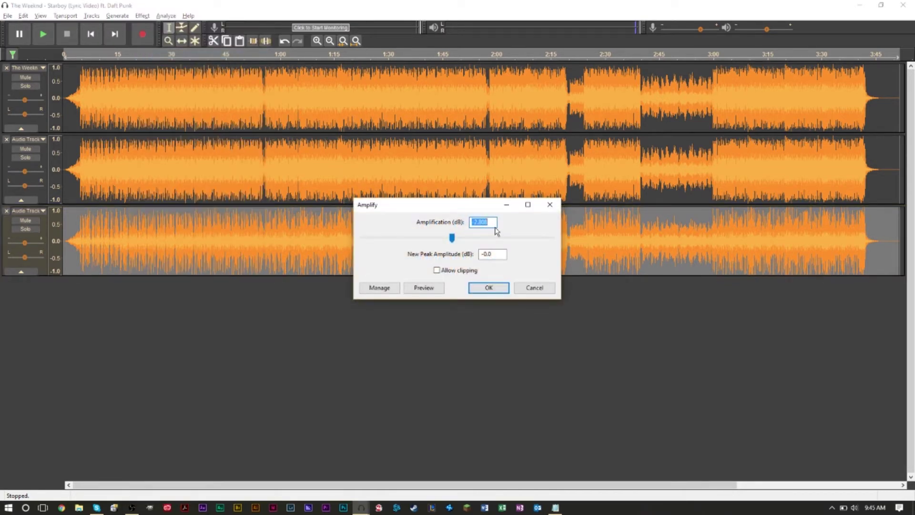
type("-5")
key("Return")
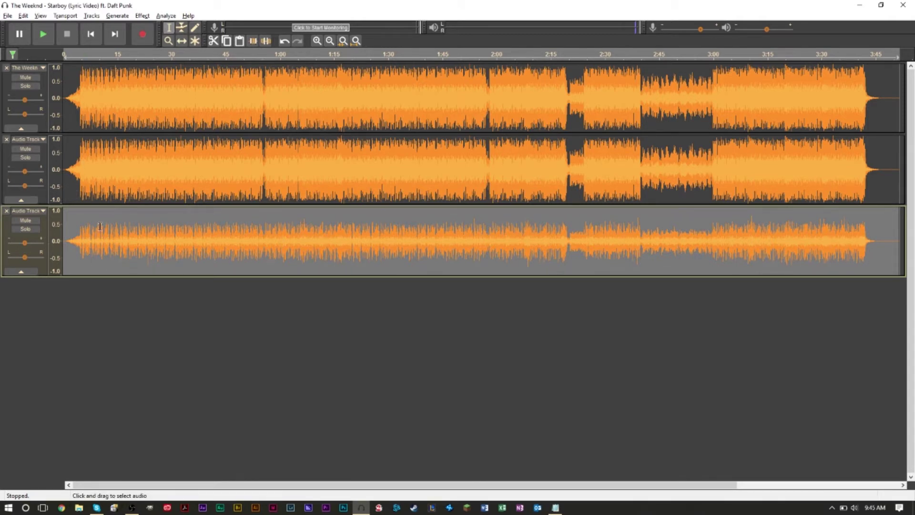
left_click(2, 161)
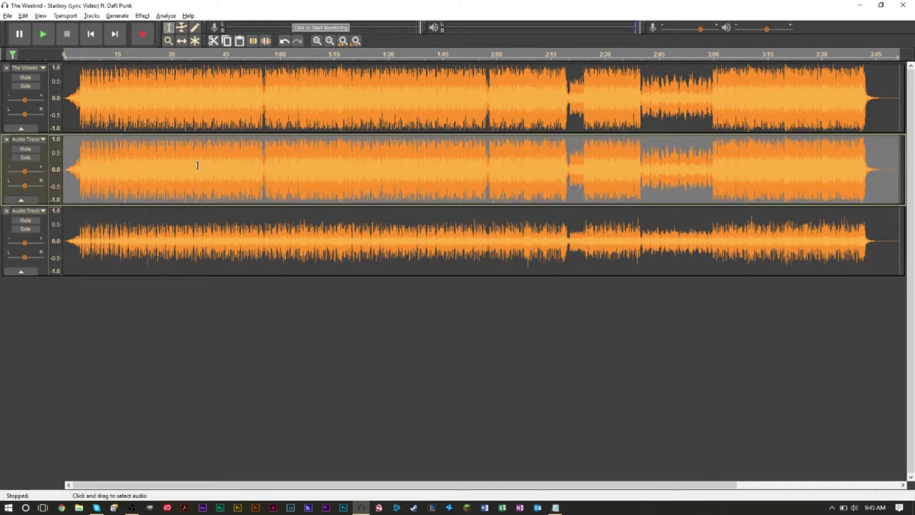
Apply an 80 Hz High Pass Filter to the second track.
left_click(142, 15)
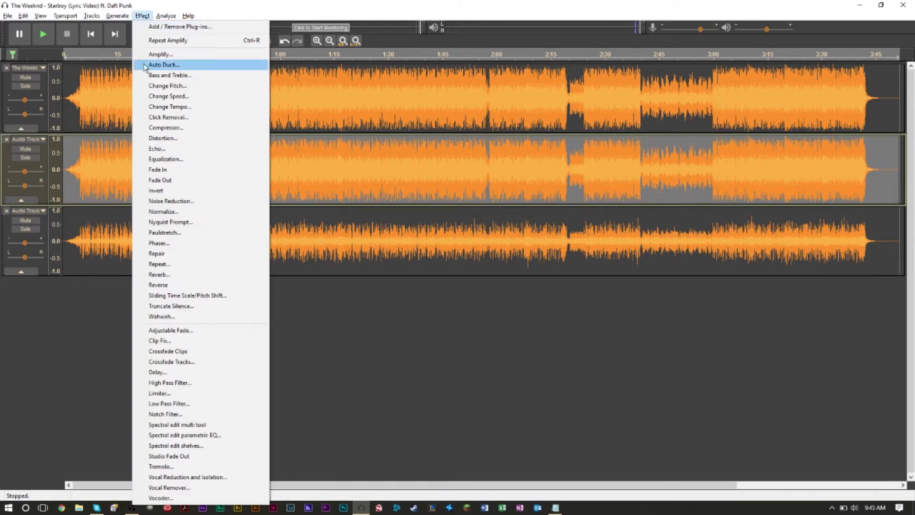
left_click(233, 383)
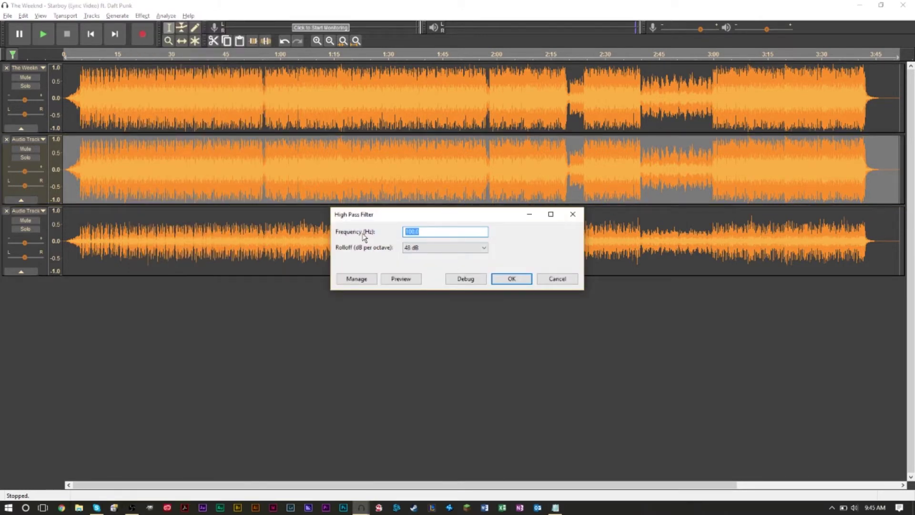
type("80")
left_click(508, 280)
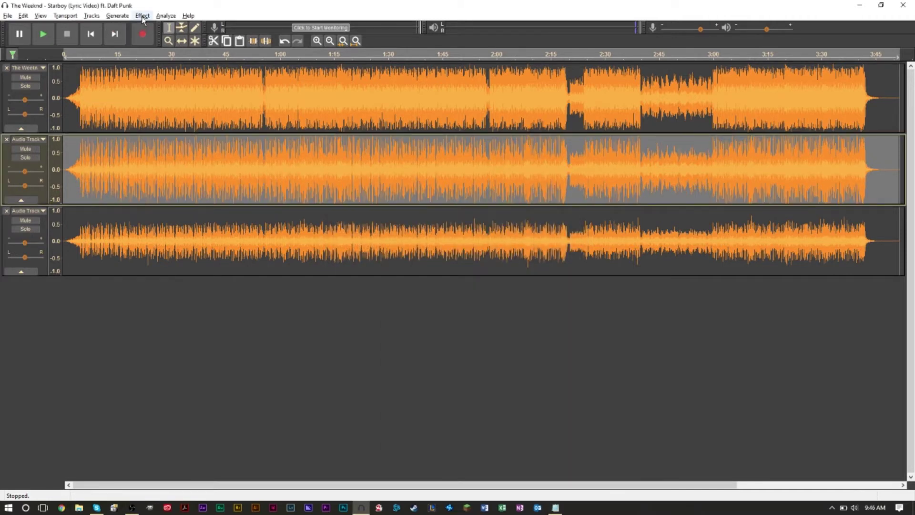
Follow it with a Low Pass Filter at a low cutoff frequency on the second track.
left_click(143, 16)
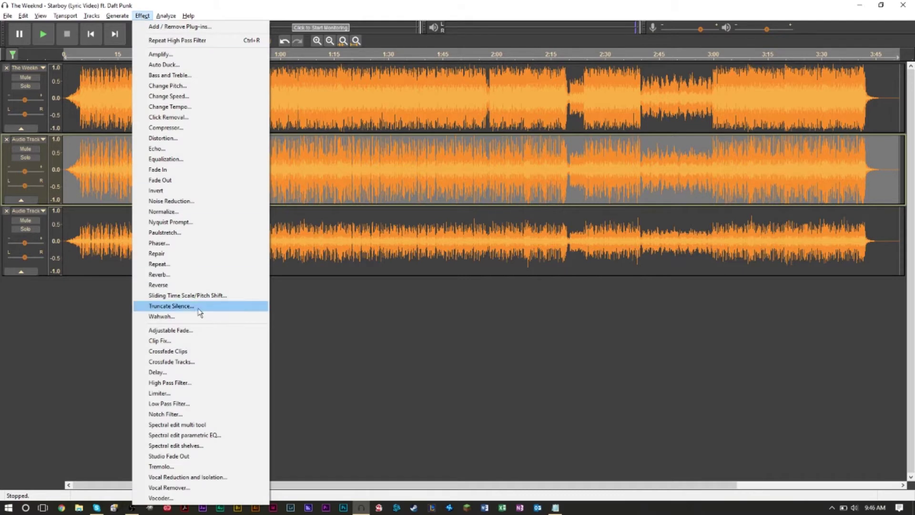
left_click(201, 403)
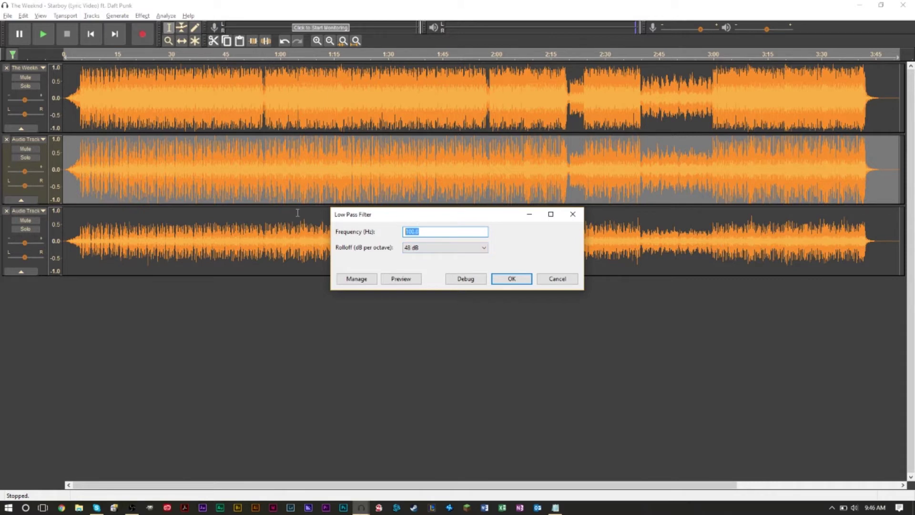
type("1")
key("Return")
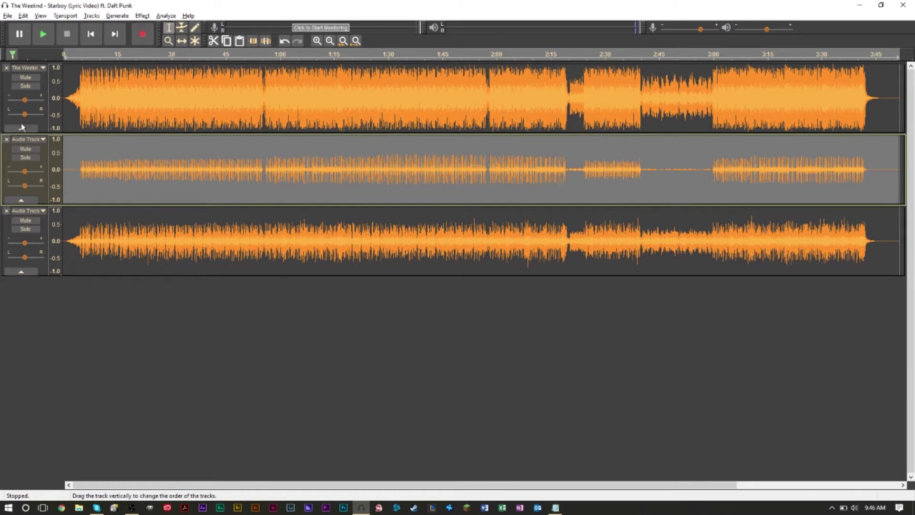
Apply a Low Pass Filter with a low cutoff to the first track, The Weeknd.
left_click(7, 86)
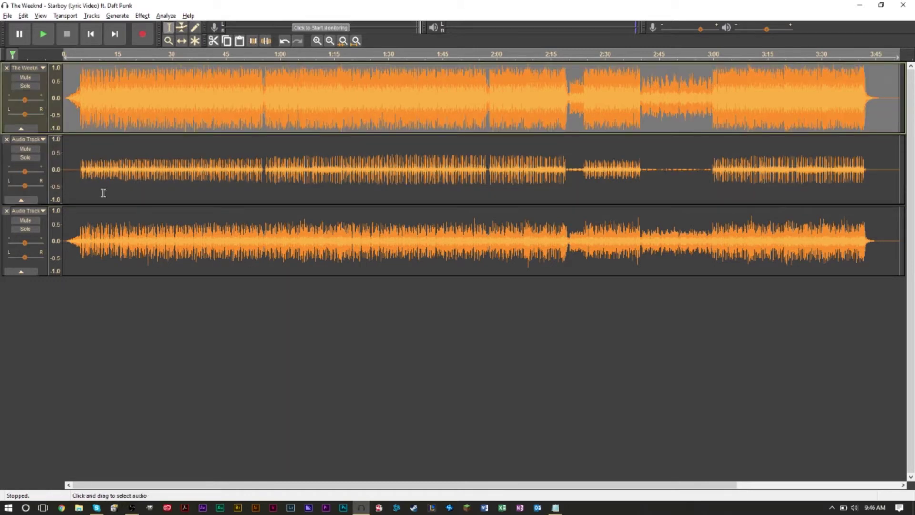
left_click(88, 17)
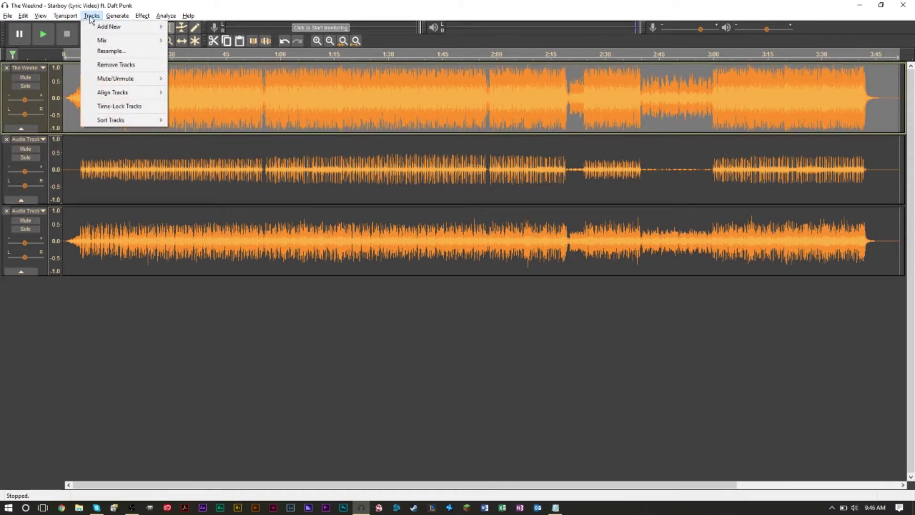
mouse_move(124, 17)
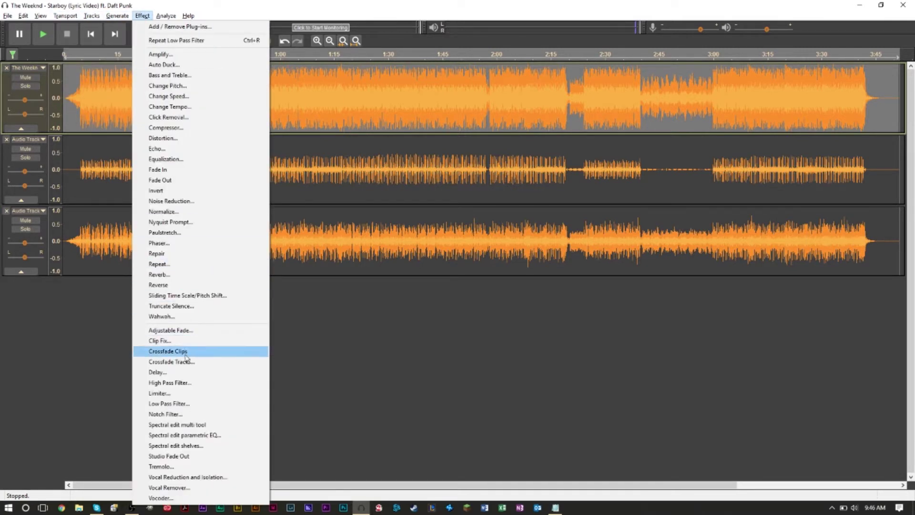
left_click(169, 403)
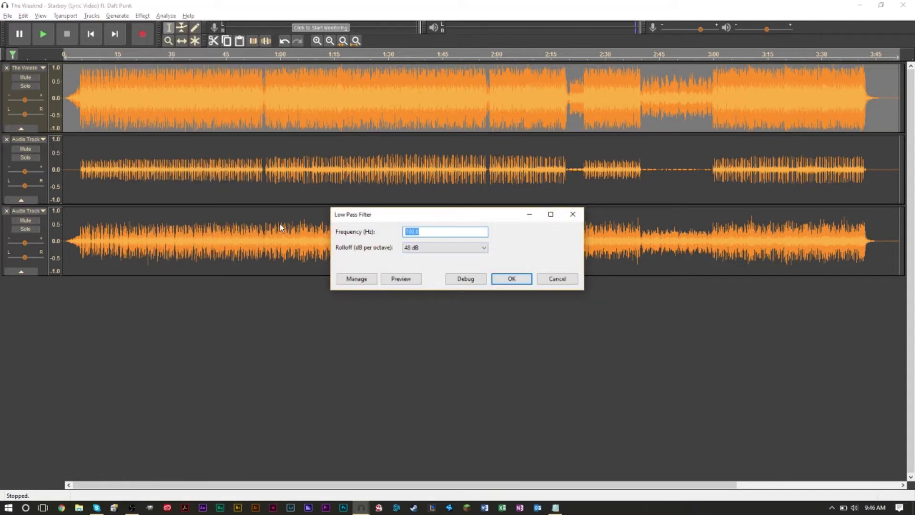
type("8")
key("Return")
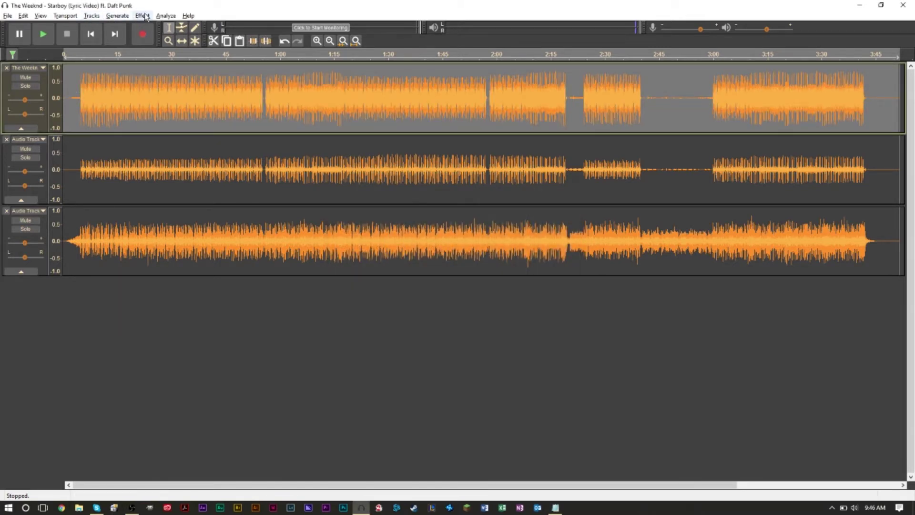
left_click(144, 16)
left_click(160, 53)
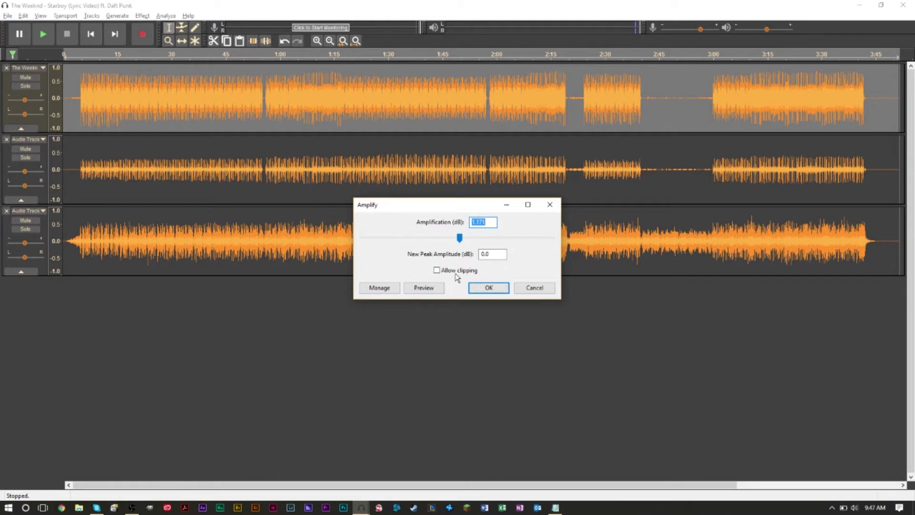
Amplify the first track by the suggested 1.171 dB so its peaks hit 0 dB.
left_click(487, 287)
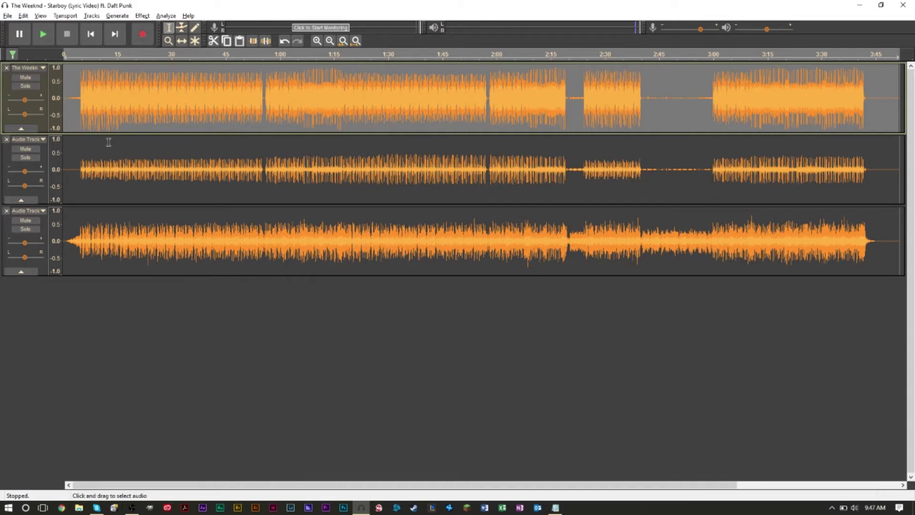
left_click(144, 16)
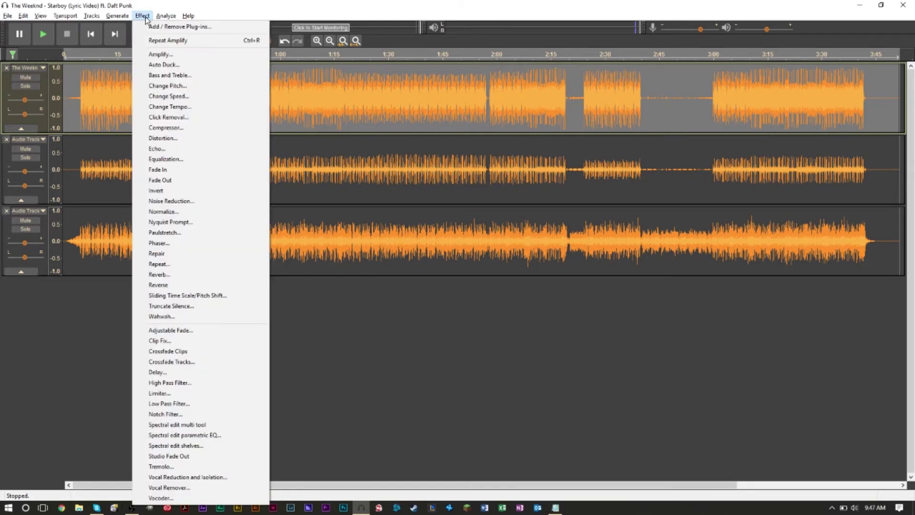
Load the NEW BASE BOOST curve in Equalization, then switch to the unnamed curve.
left_click(178, 158)
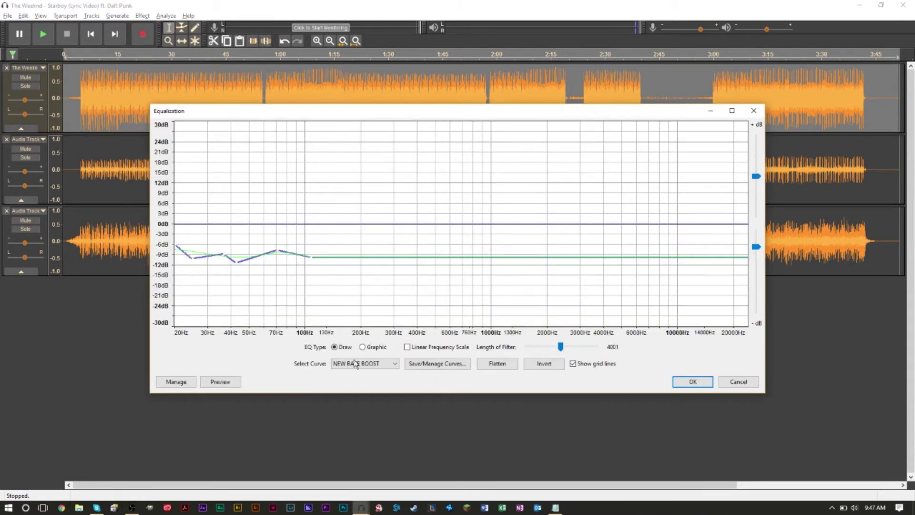
left_click(354, 364)
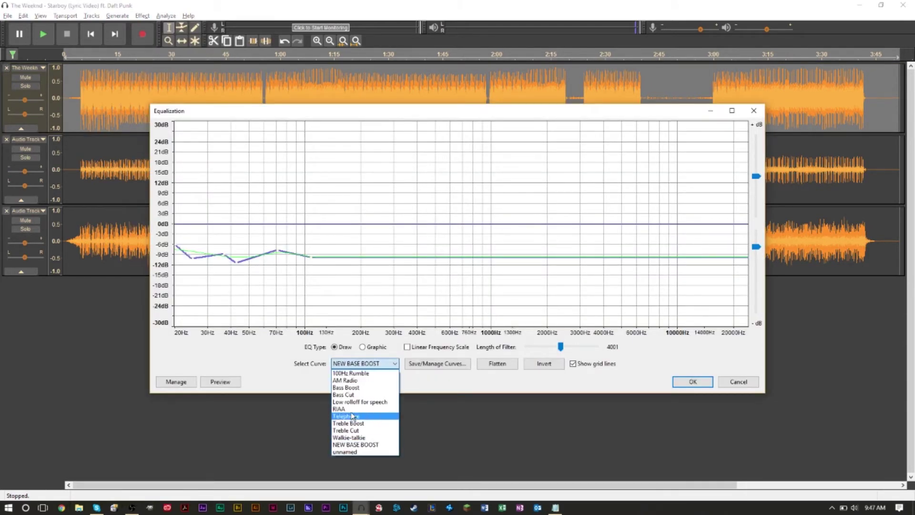
left_click(352, 446)
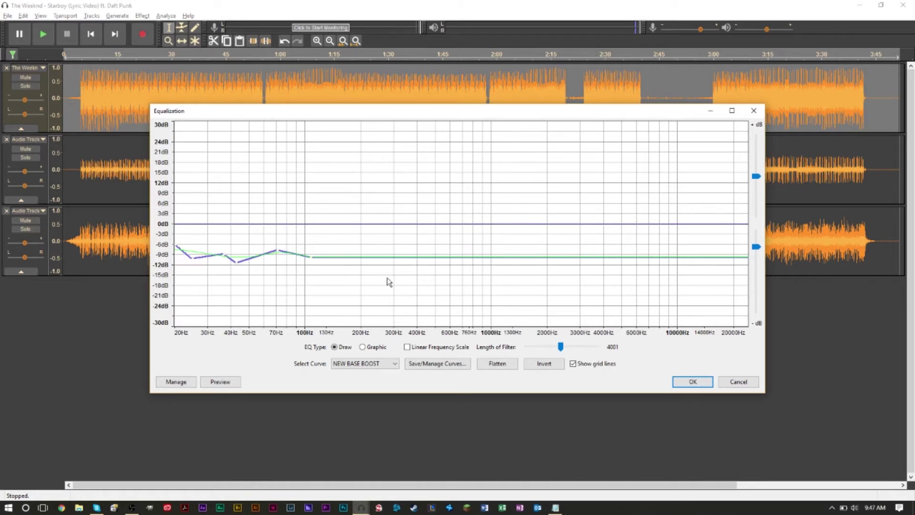
left_click(375, 366)
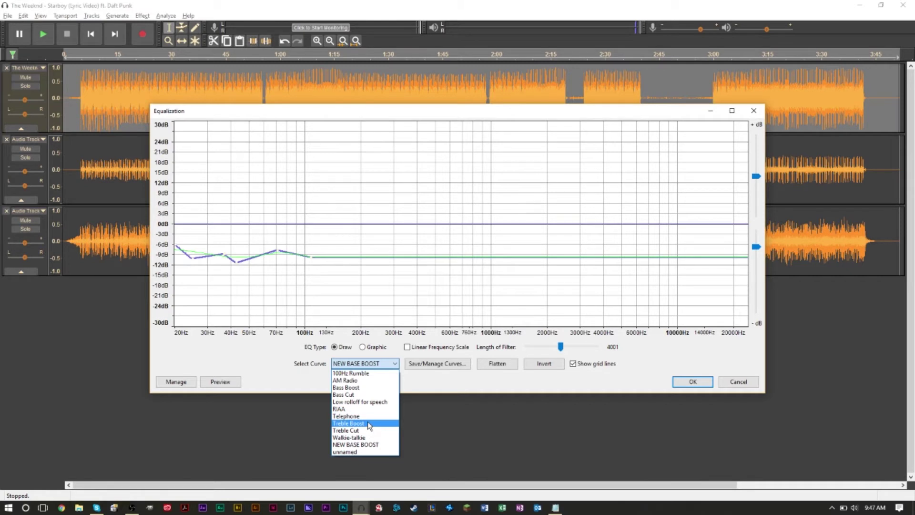
left_click(218, 373)
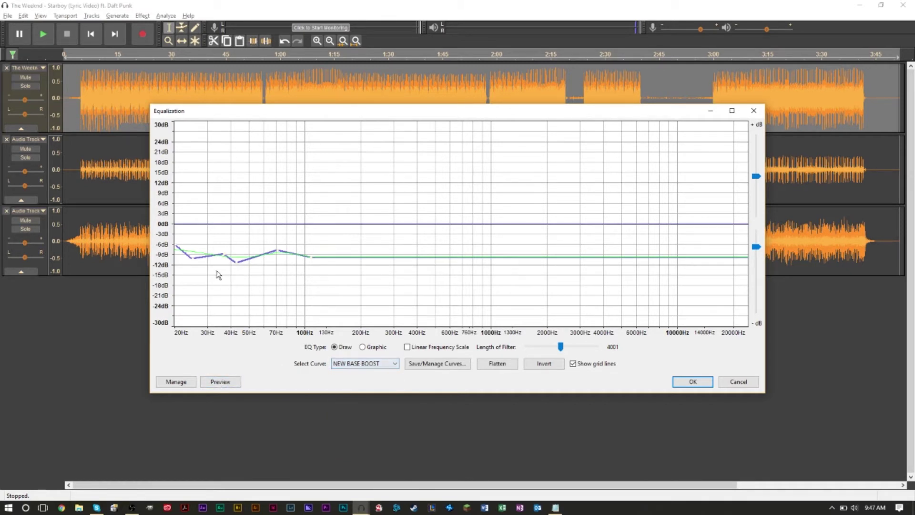
left_click(353, 363)
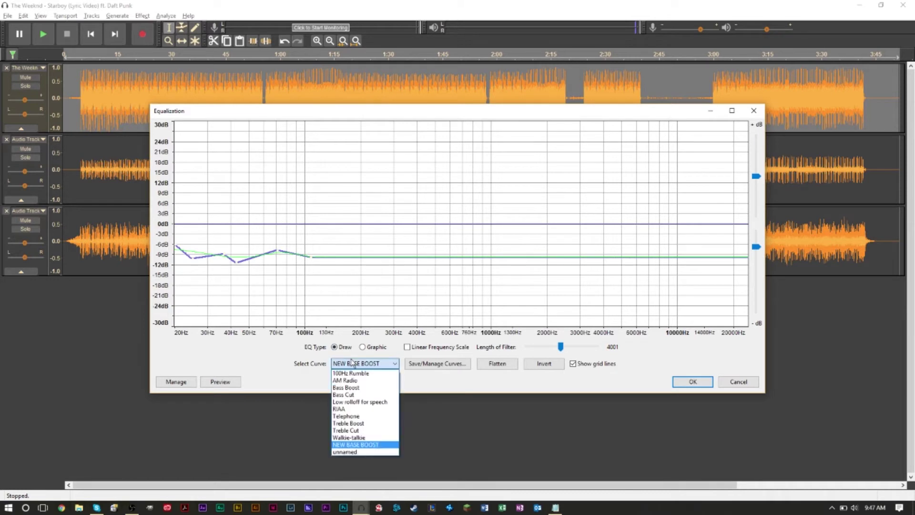
left_click(356, 451)
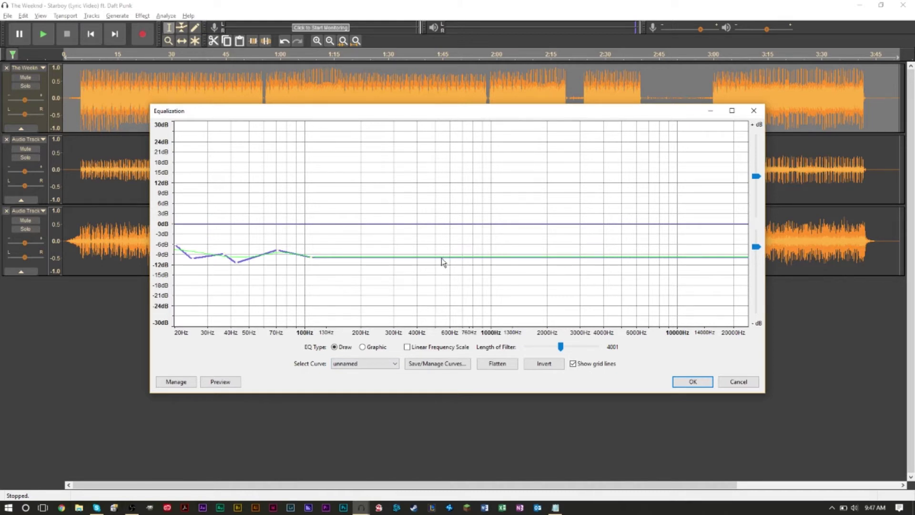
Tweak the EQ curve near 250–600 Hz, then apply NEW BASE BOOST to the top track.
mouse_move(441, 259)
left_mouse_down()
mouse_move(442, 281)
mouse_move(445, 226)
mouse_move(441, 267)
left_mouse_up()
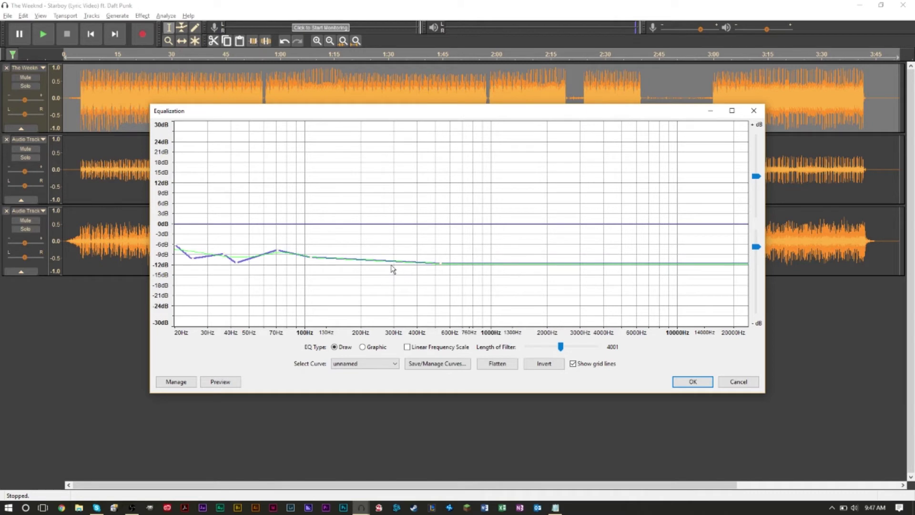
left_click_drag(378, 266, 355, 242)
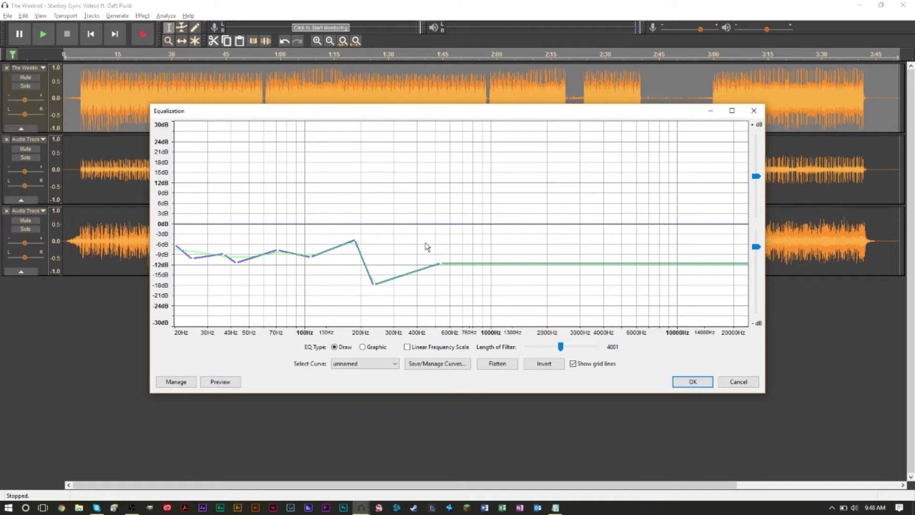
left_click(355, 365)
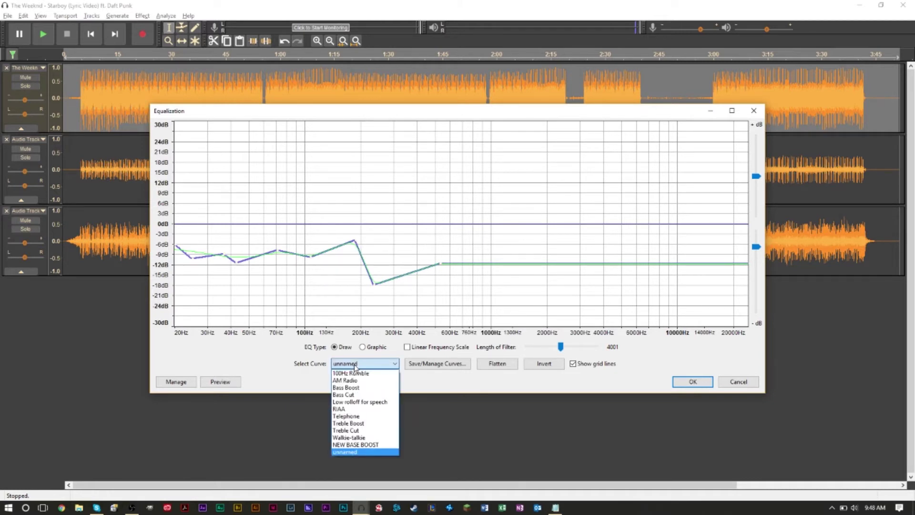
left_click(367, 444)
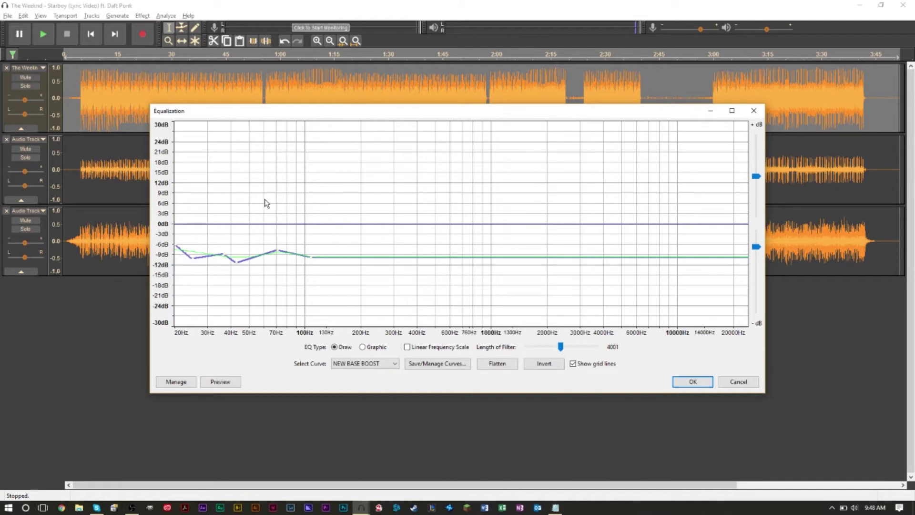
left_click(368, 364)
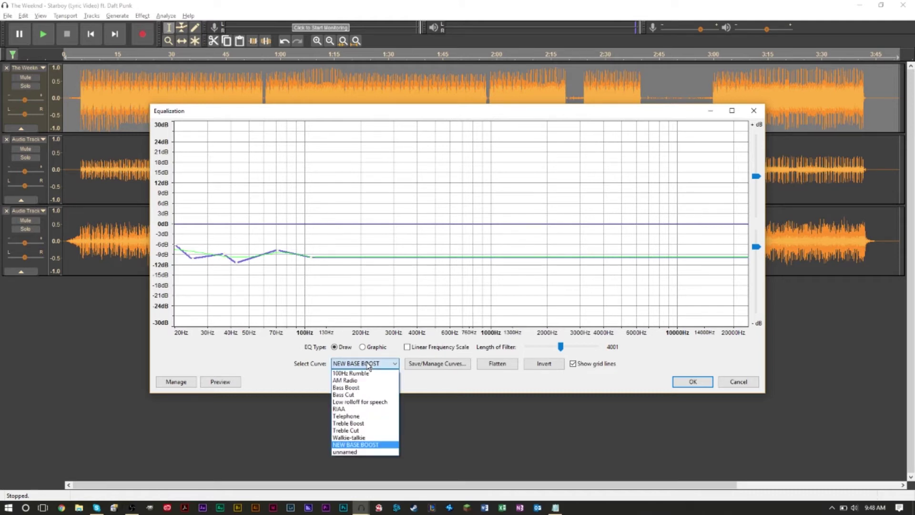
left_click(282, 367)
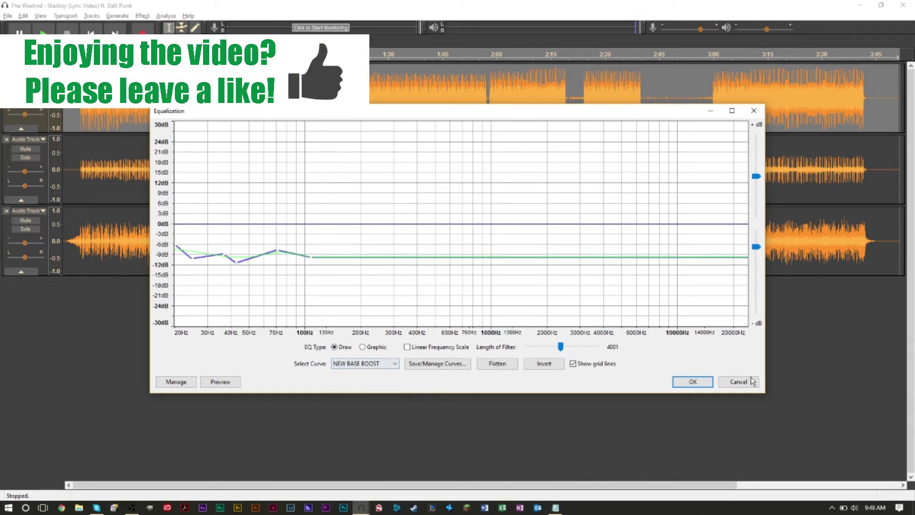
left_click(692, 382)
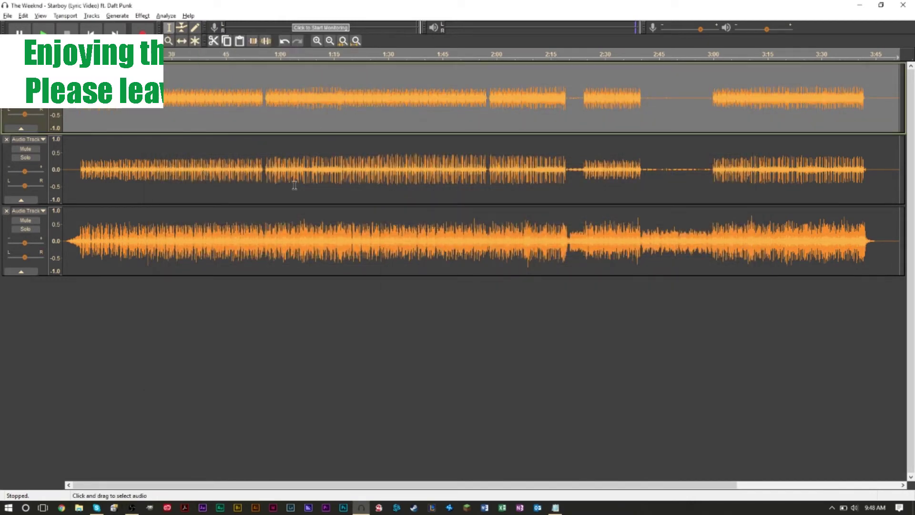
Apply Bass and Treble to the third track at 2 dB bass and 7.0 dB treble, previewing first.
left_click(92, 16)
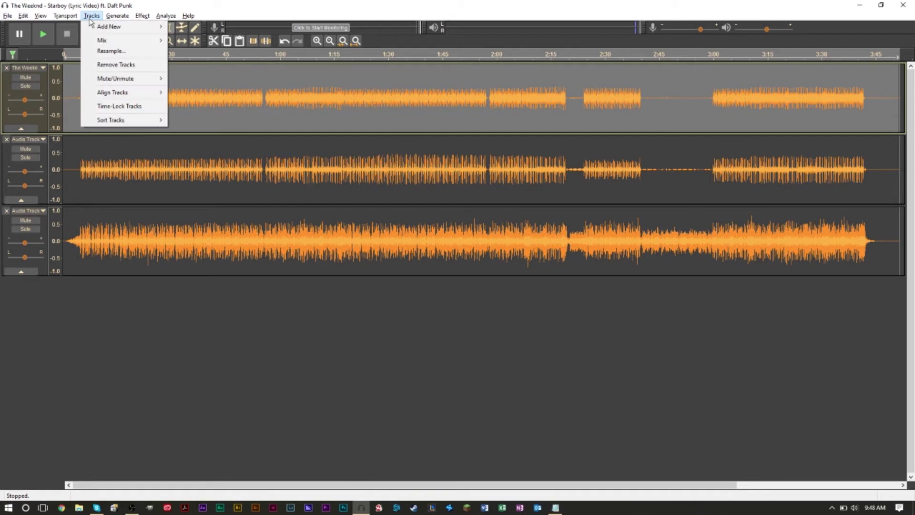
mouse_move(143, 17)
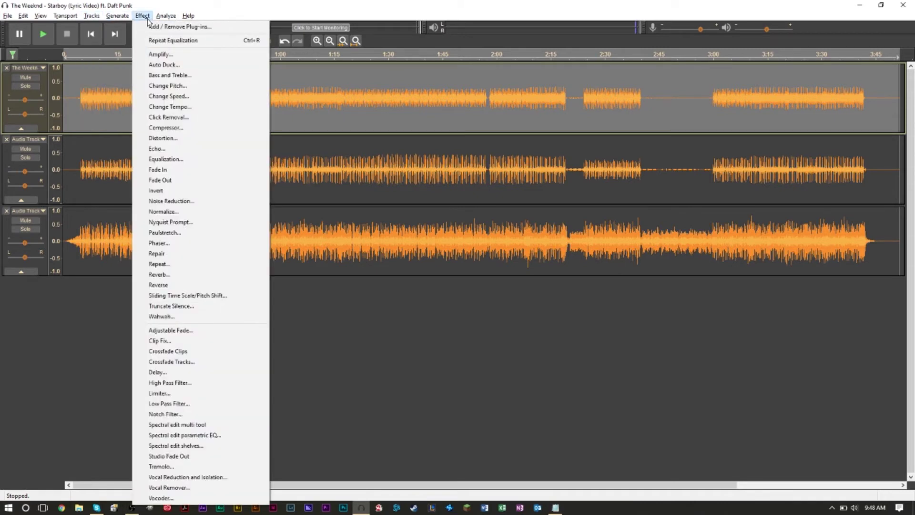
left_click(168, 75)
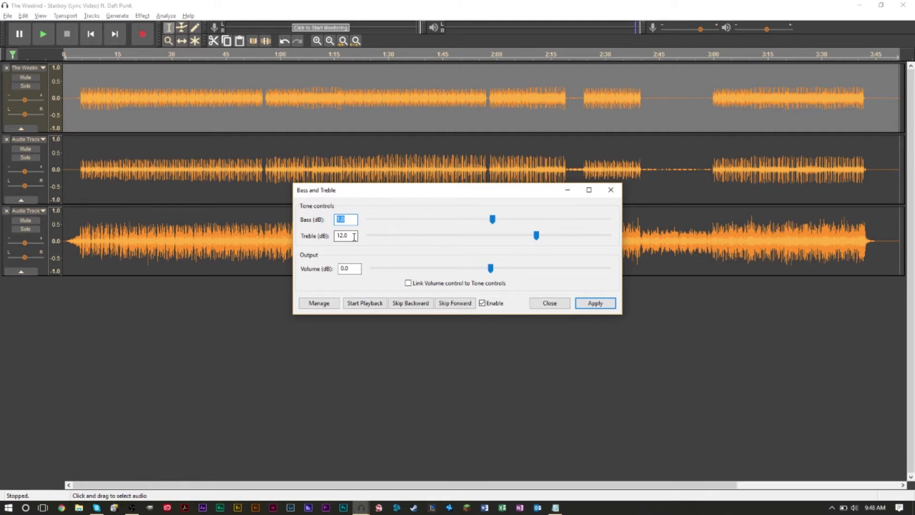
type("2")
left_click(369, 308)
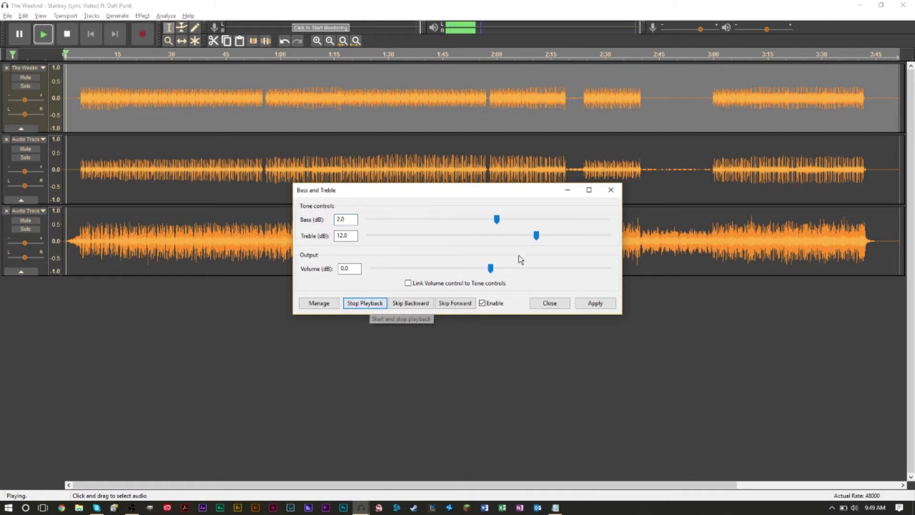
left_click_drag(536, 235, 508, 244)
left_click(177, 107)
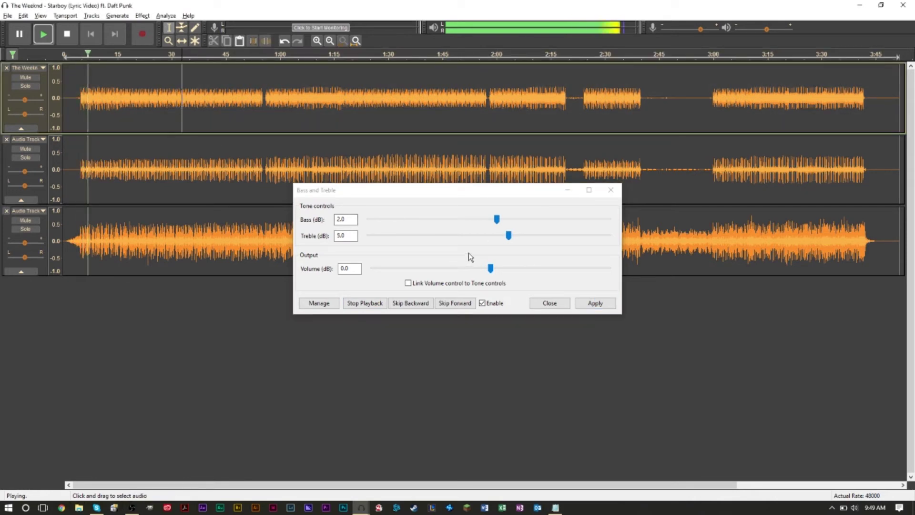
mouse_move(509, 241)
left_mouse_down()
mouse_move(598, 241)
mouse_move(364, 247)
mouse_move(520, 253)
left_mouse_up()
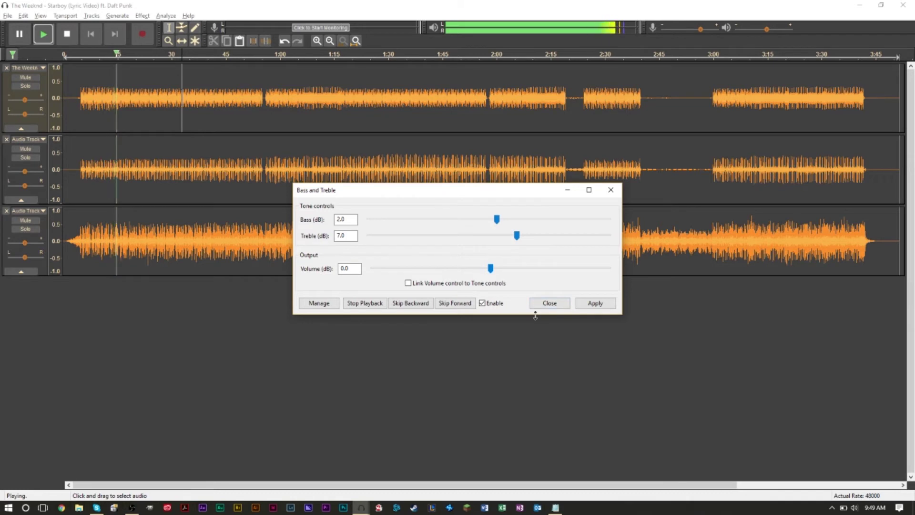
left_click(598, 305)
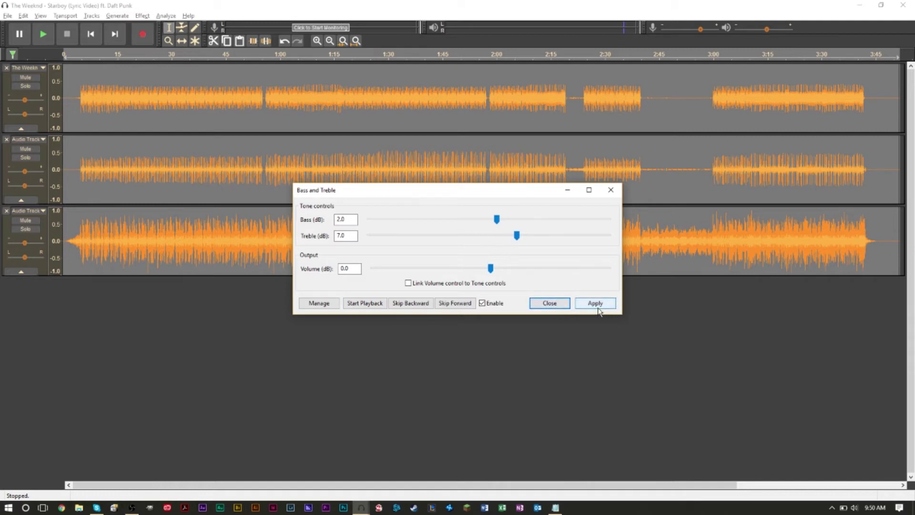
left_click(566, 306)
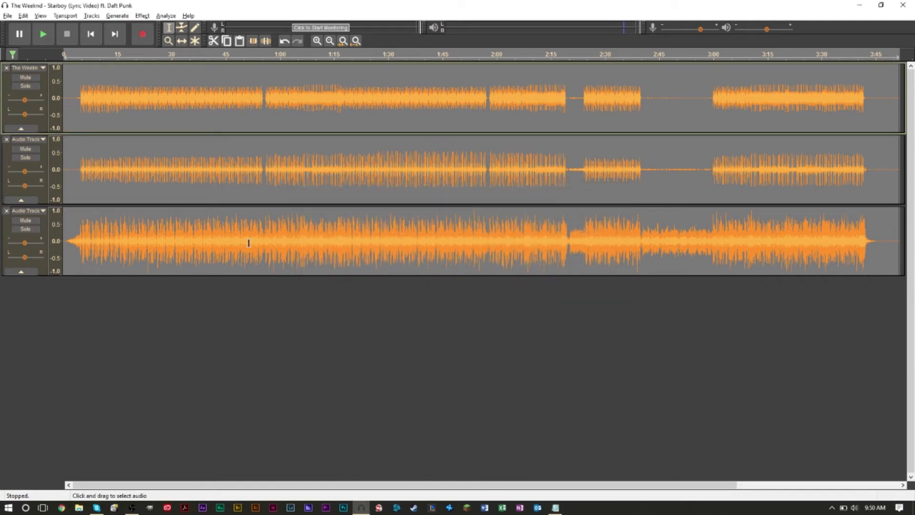
Undo the last bass and treble boost and reset the track selection without applying another effect.
key("ctrl+z")
left_click(4, 89)
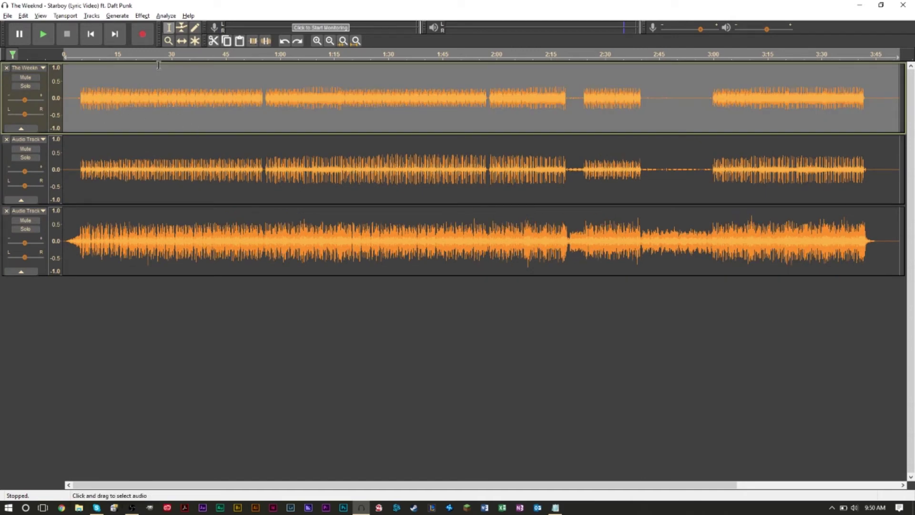
left_click(142, 15)
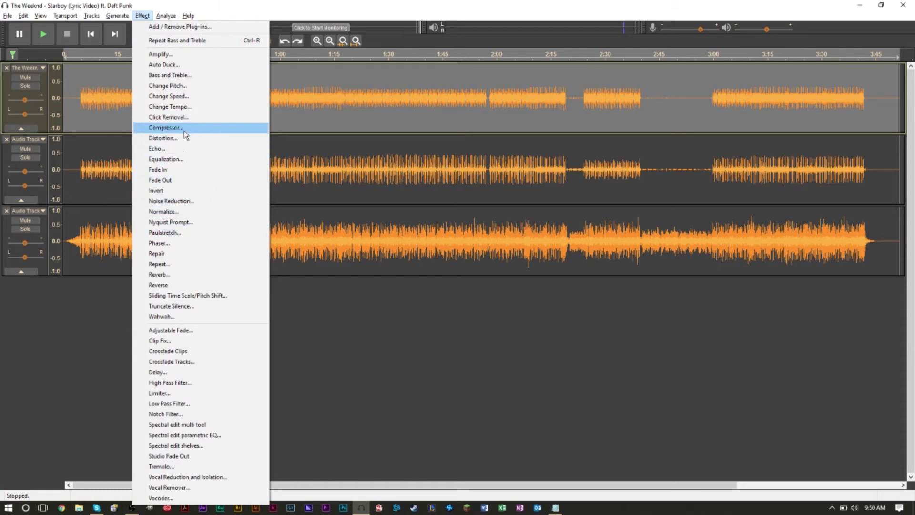
left_click(67, 82)
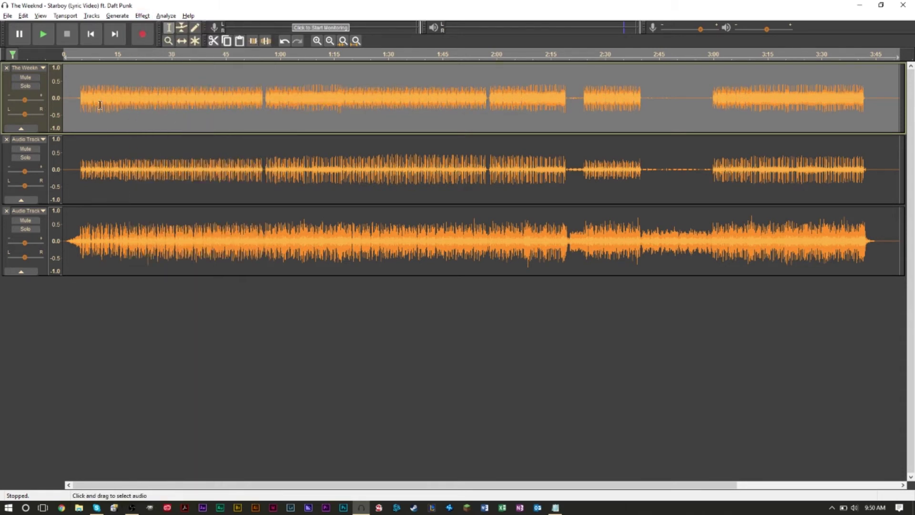
left_click(124, 356)
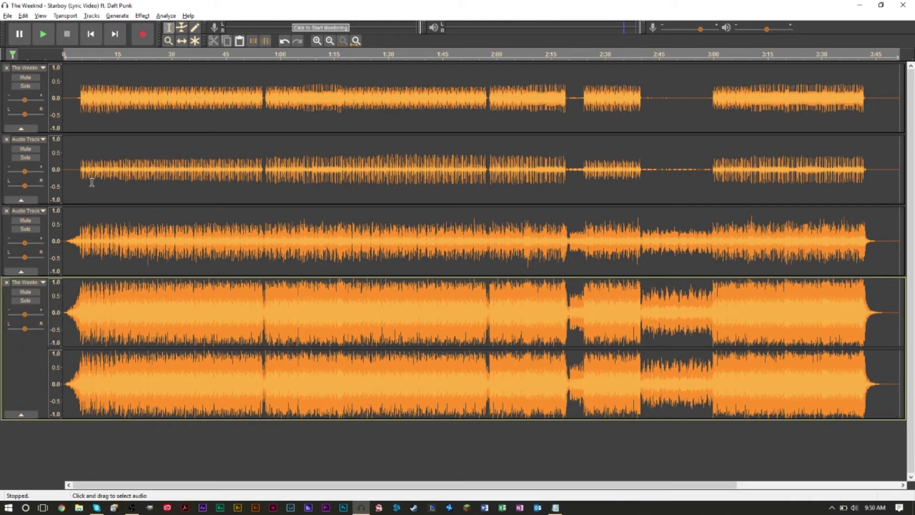
left_click(116, 120)
Solo the original stereo track and play it from the beginning.
left_click(2, 162)
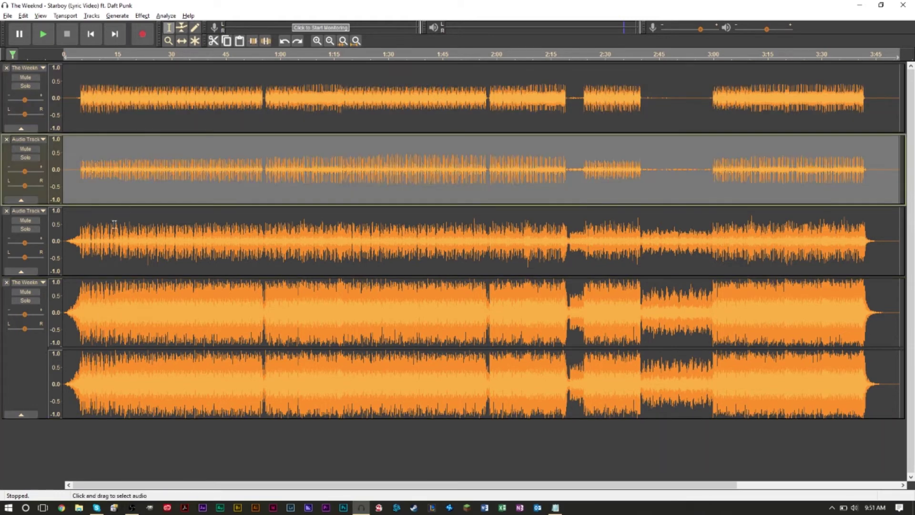
left_click(13, 359)
left_click(26, 300)
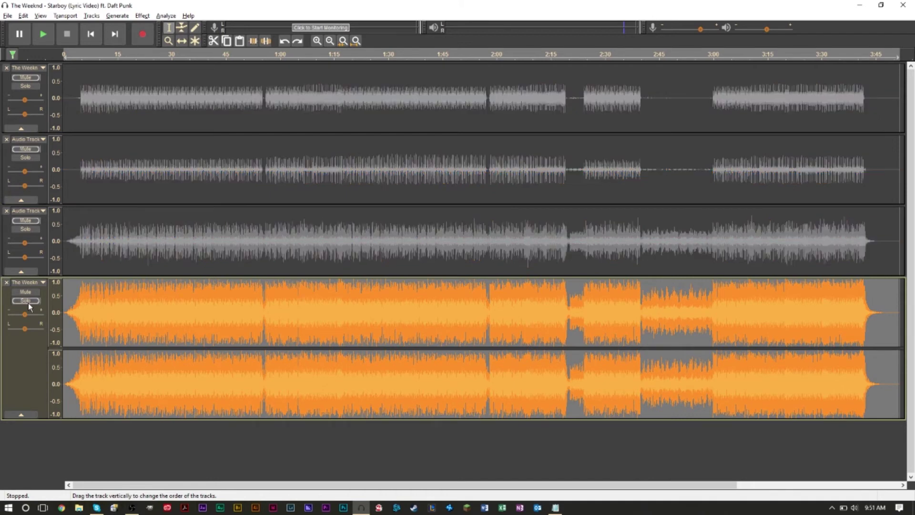
left_click(62, 55)
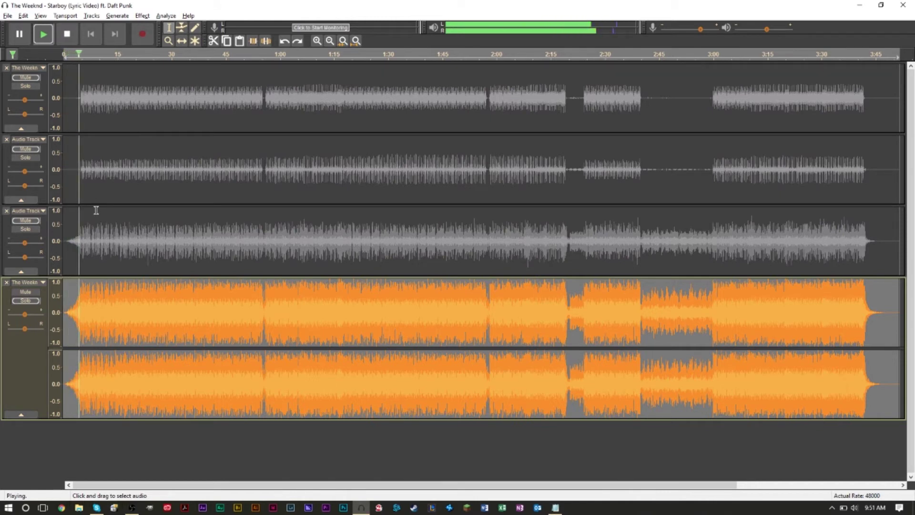
key("XF86AudioLowerVolume")
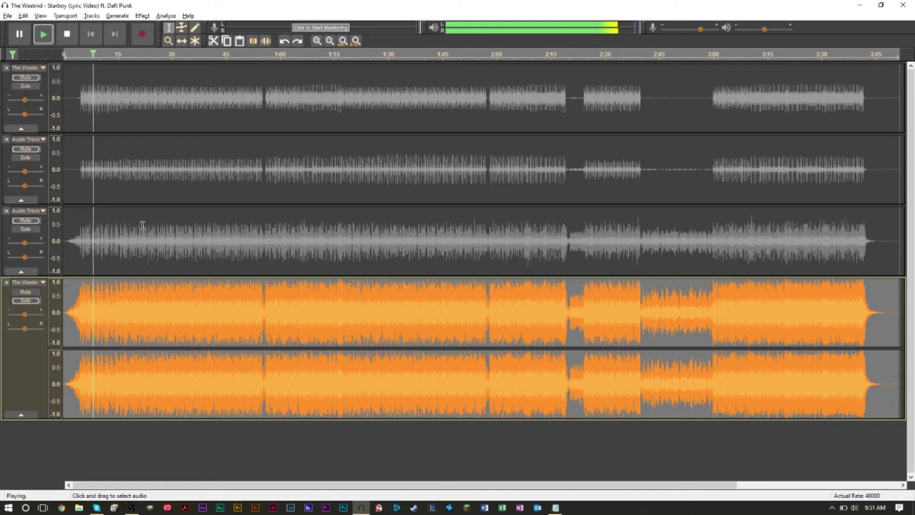
key("space")
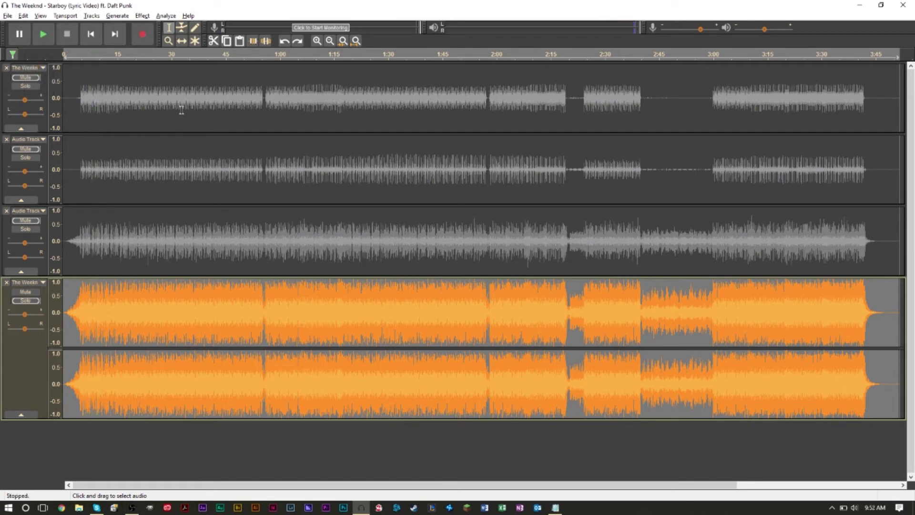
Replay the solo track from about 0:38, then release Solo to restore the processed copies.
left_click(202, 60)
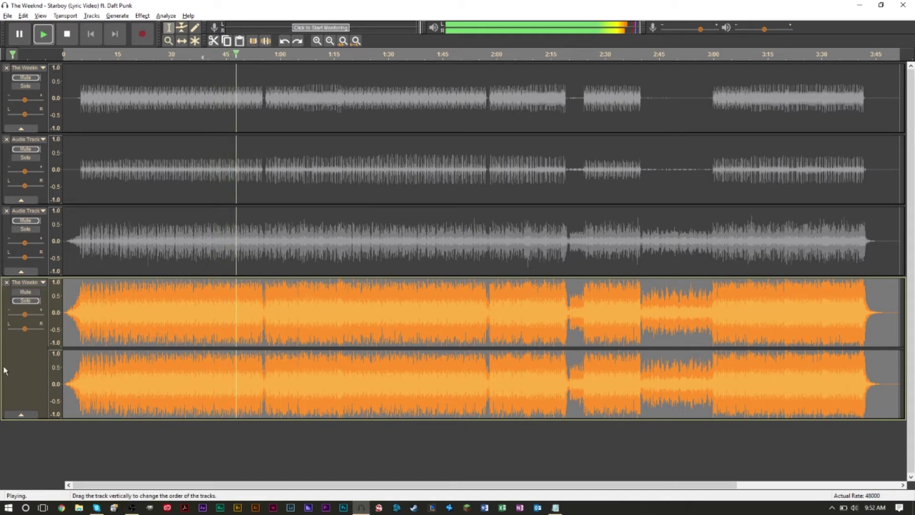
key("space")
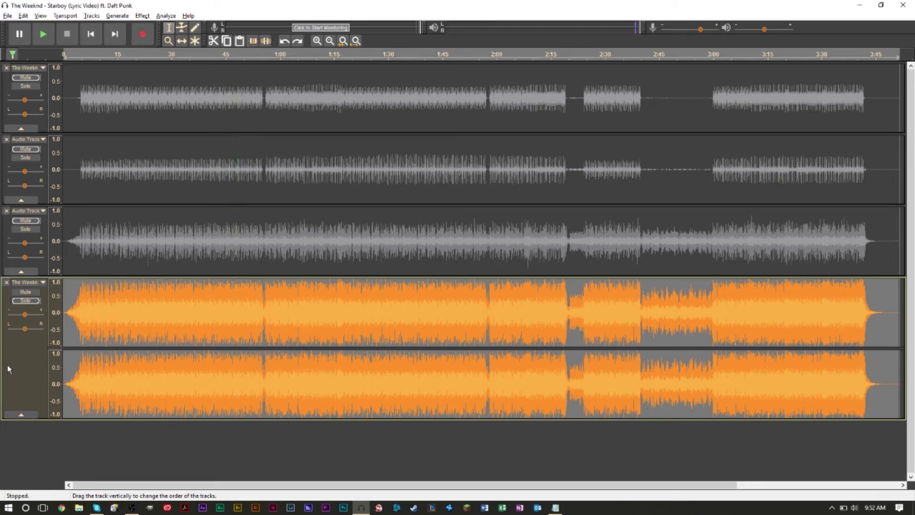
left_click(32, 301)
Mute the original stereo track and play the mix from the beginning.
left_click(32, 295)
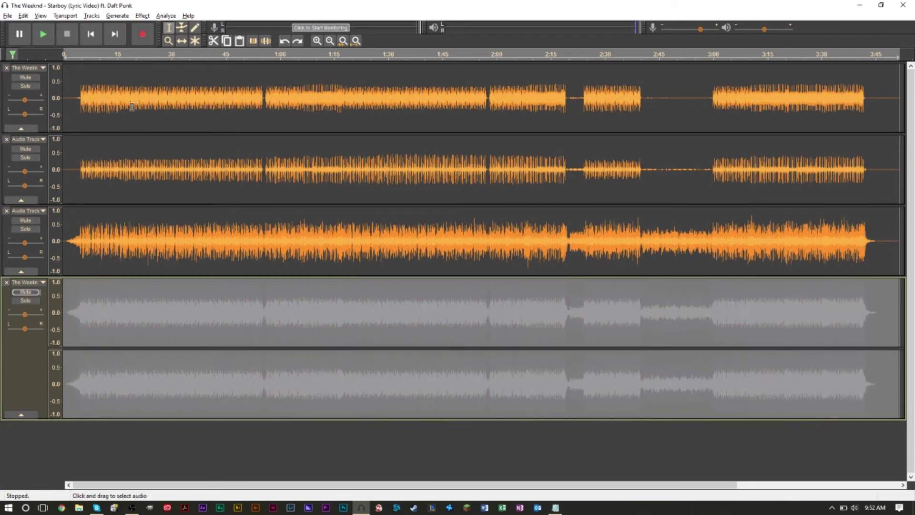
left_click(63, 52)
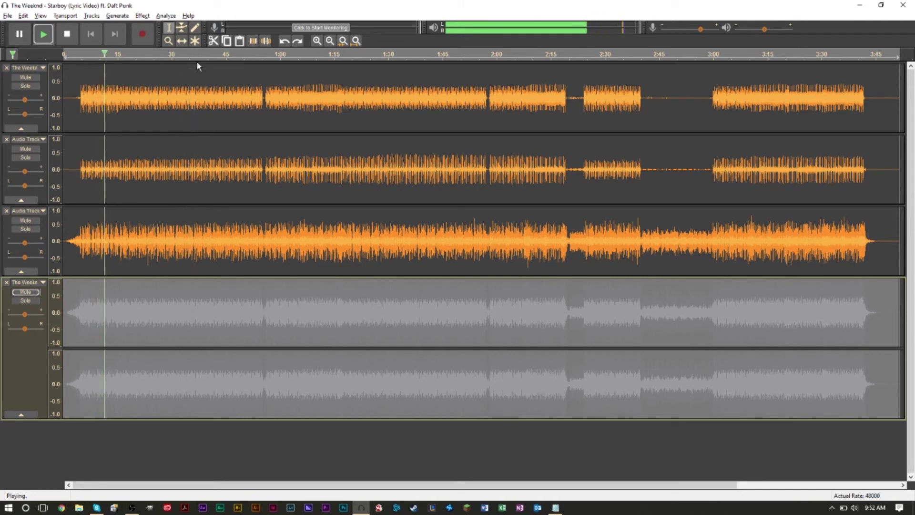
key("space")
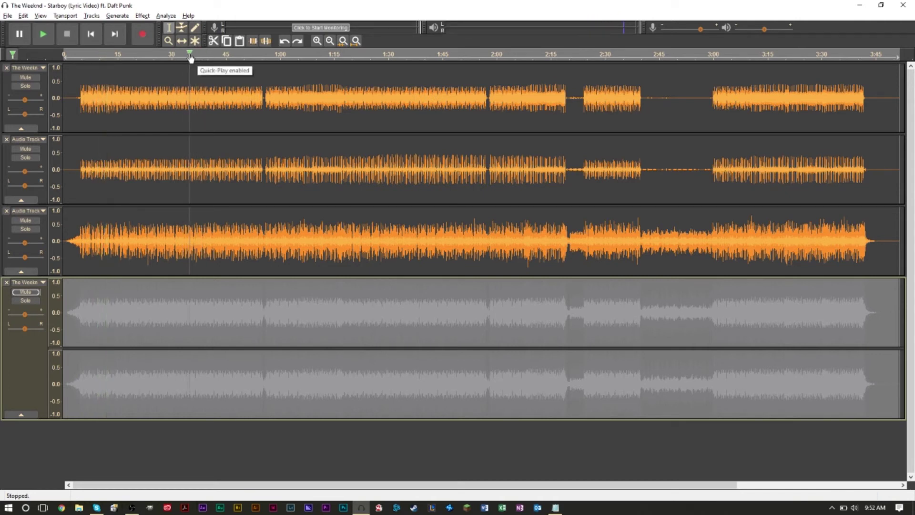
Play from about 0:34, toggling the original track's Mute and Solo to compare, leaving it muted.
left_click(185, 56)
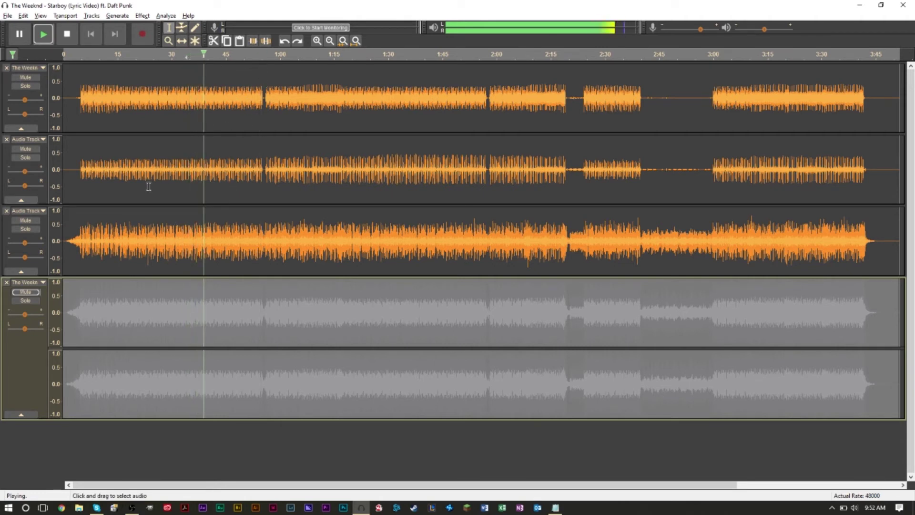
left_click(31, 292)
left_click(29, 302)
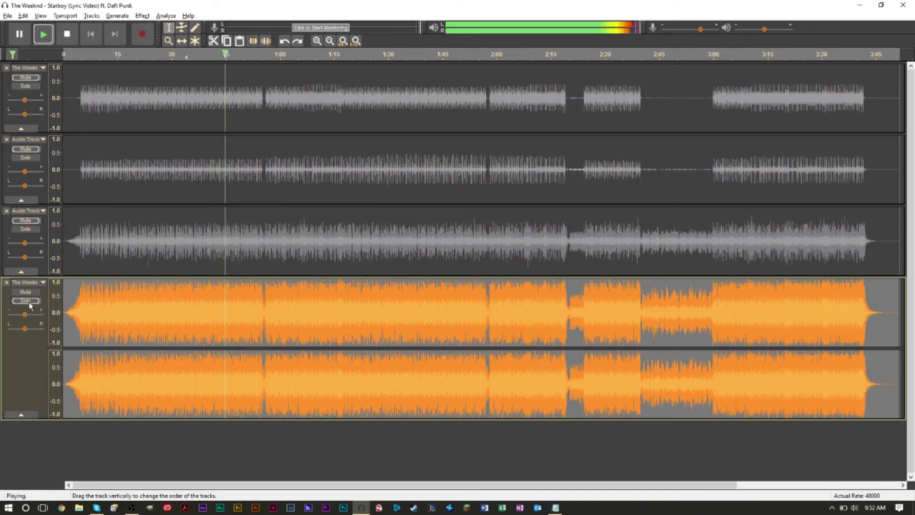
left_click(29, 302)
left_click(26, 292)
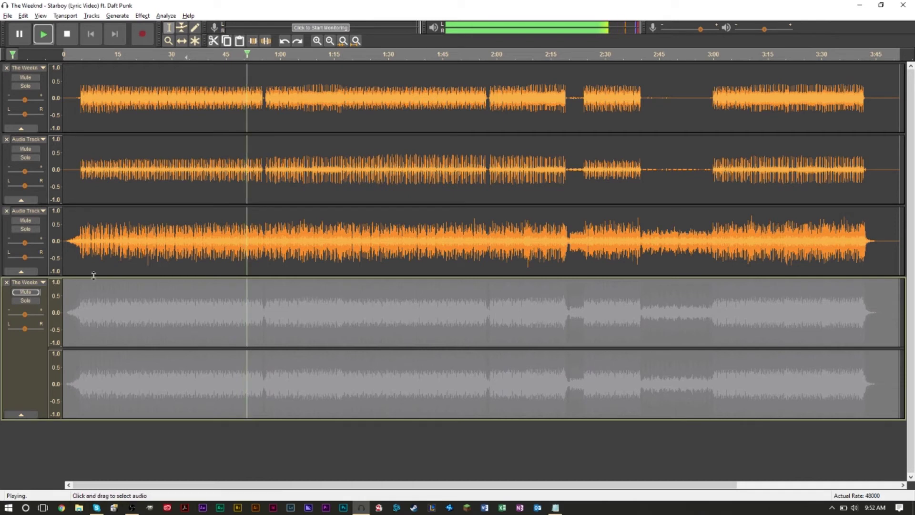
key("space")
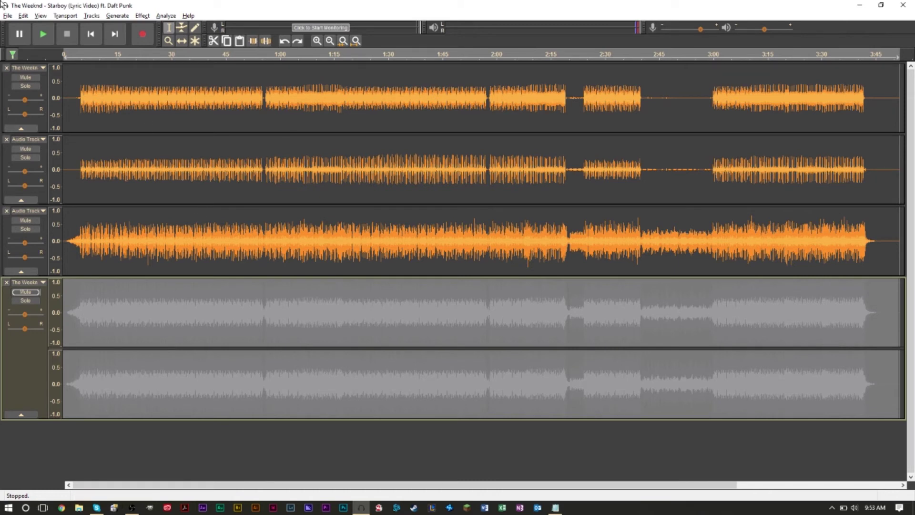
left_click(4, 86)
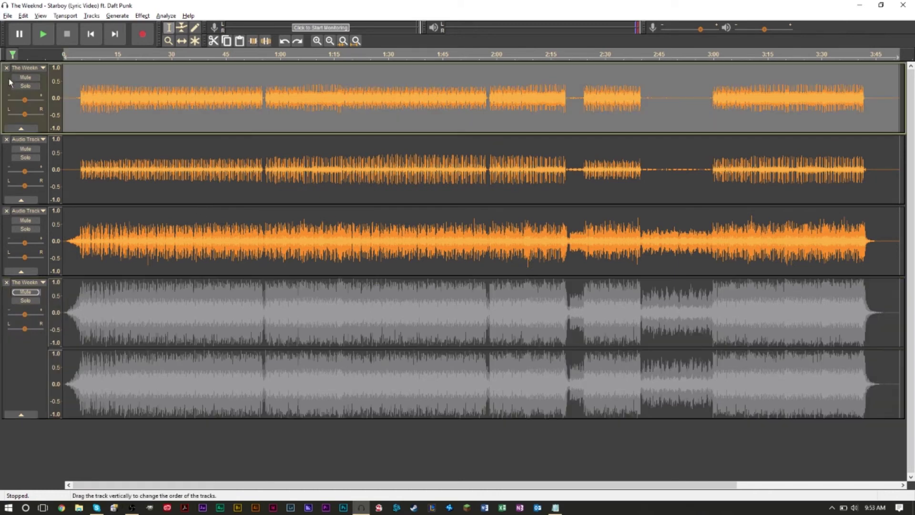
Raise the top track's bass to 6.0 dB with the Bass and Treble effect and apply it.
left_click(142, 17)
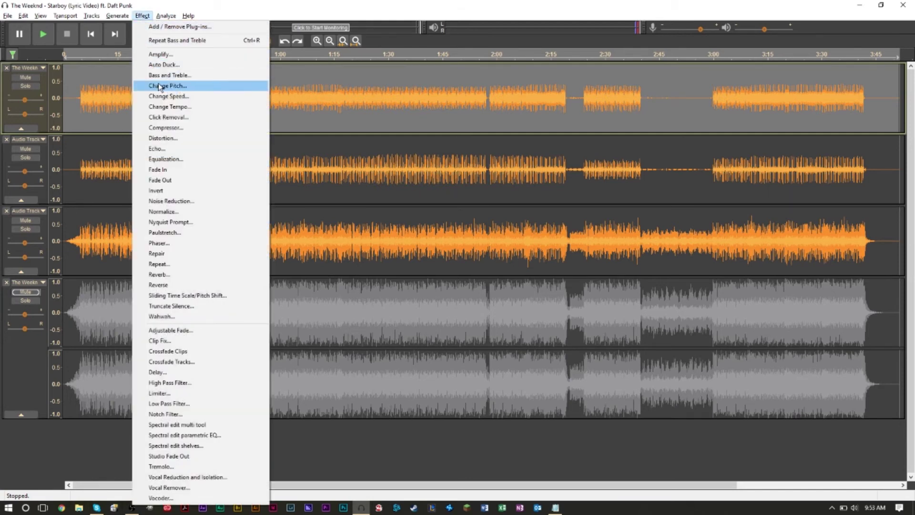
left_click(178, 77)
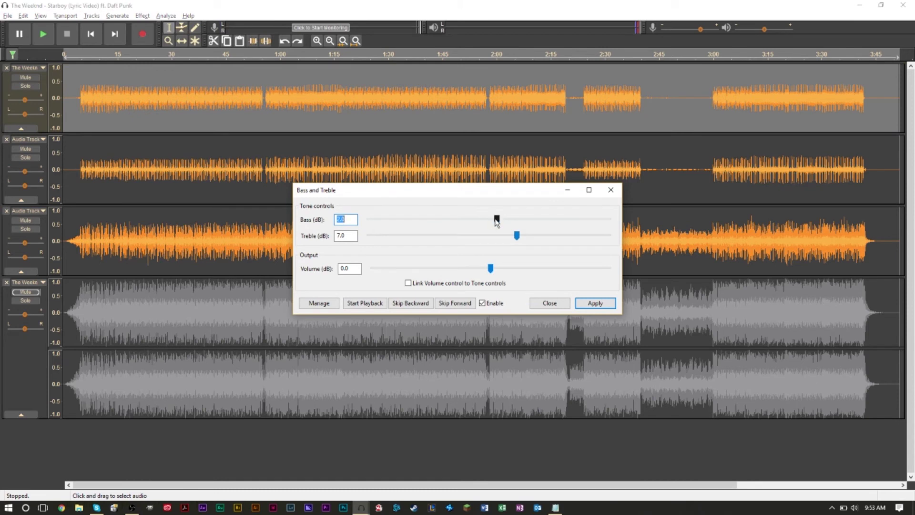
left_click_drag(496, 219, 524, 236)
left_click(594, 306)
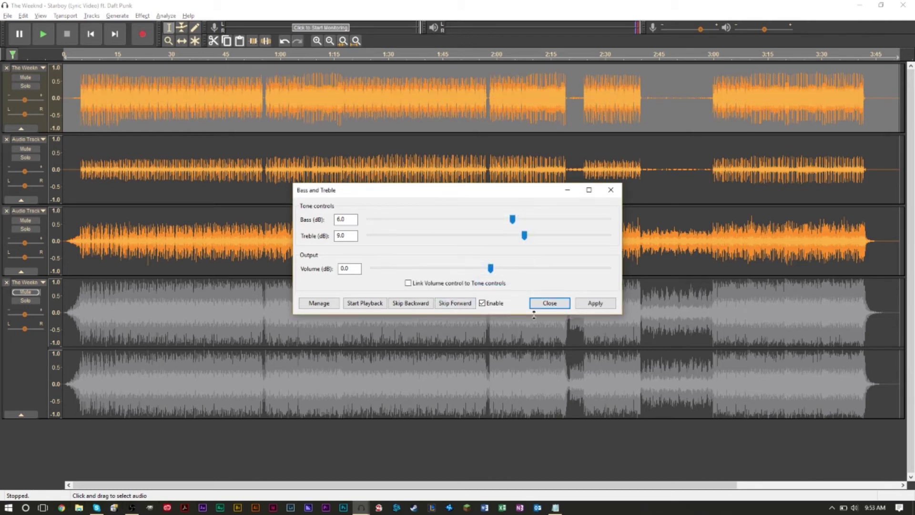
left_click(550, 303)
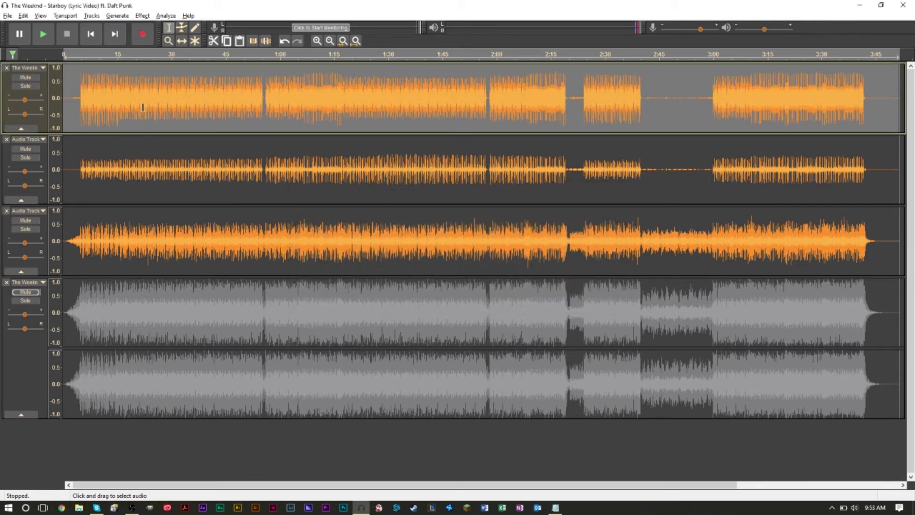
left_click(77, 55)
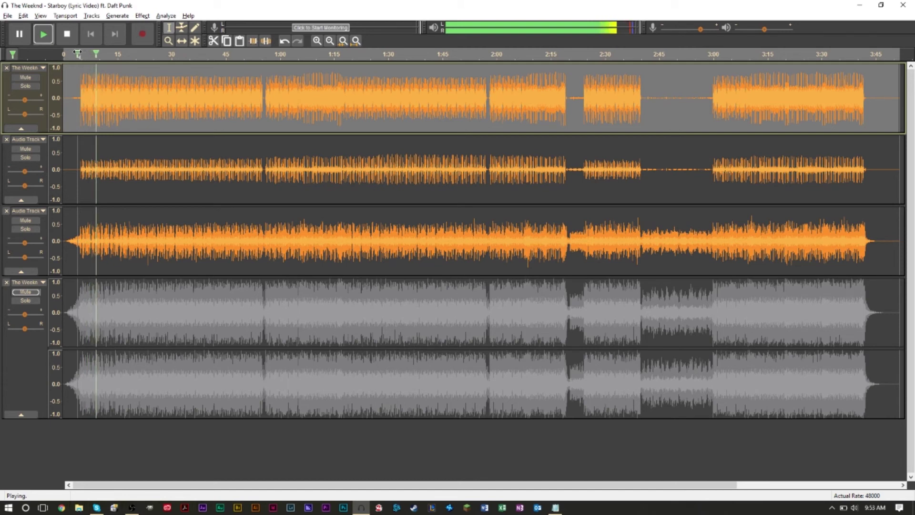
left_click(214, 56)
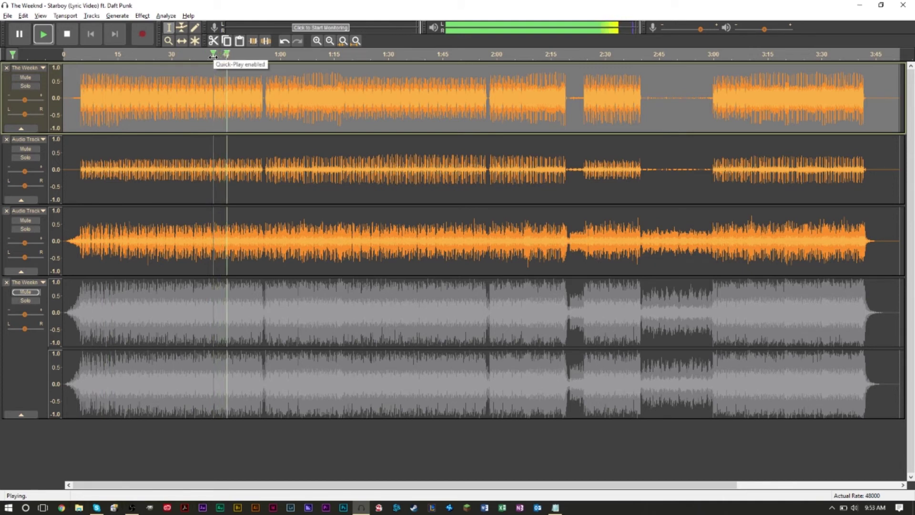
left_click(252, 59)
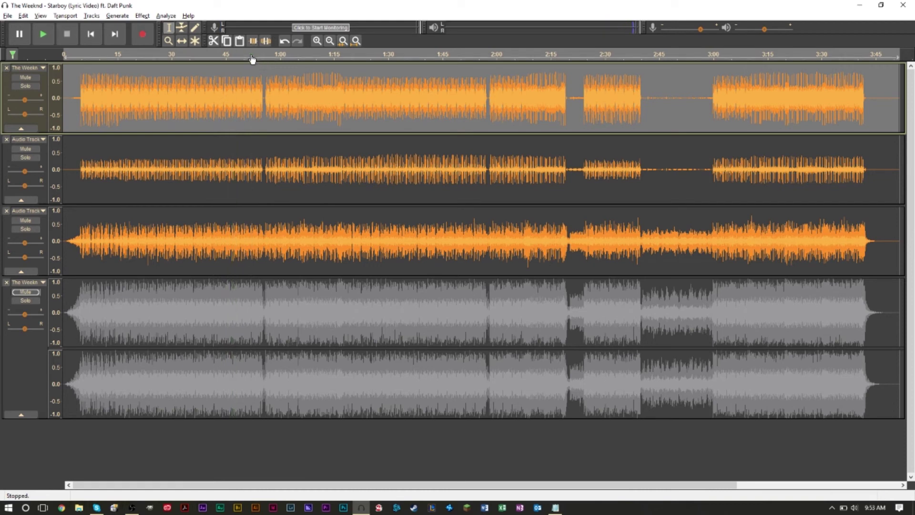